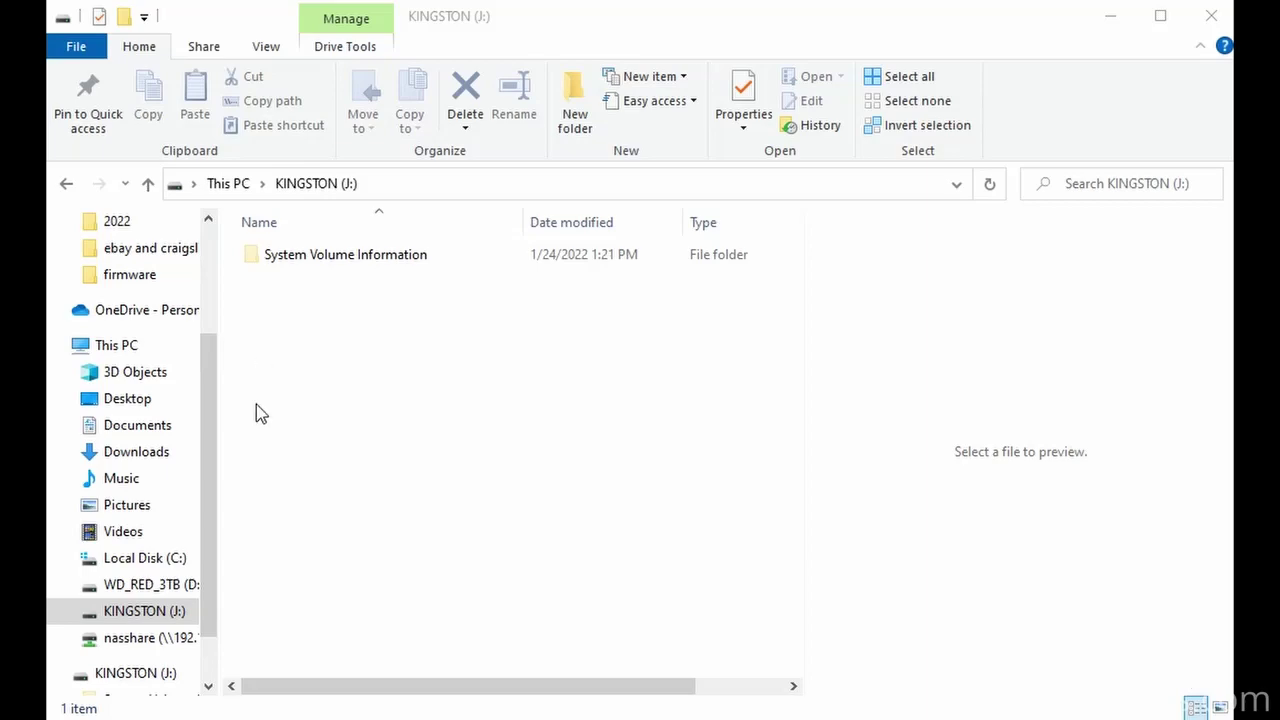
# Quick-format the KINGSTON (J:) USB stick as FAT32.
pyautogui.rightClick(122, 616)
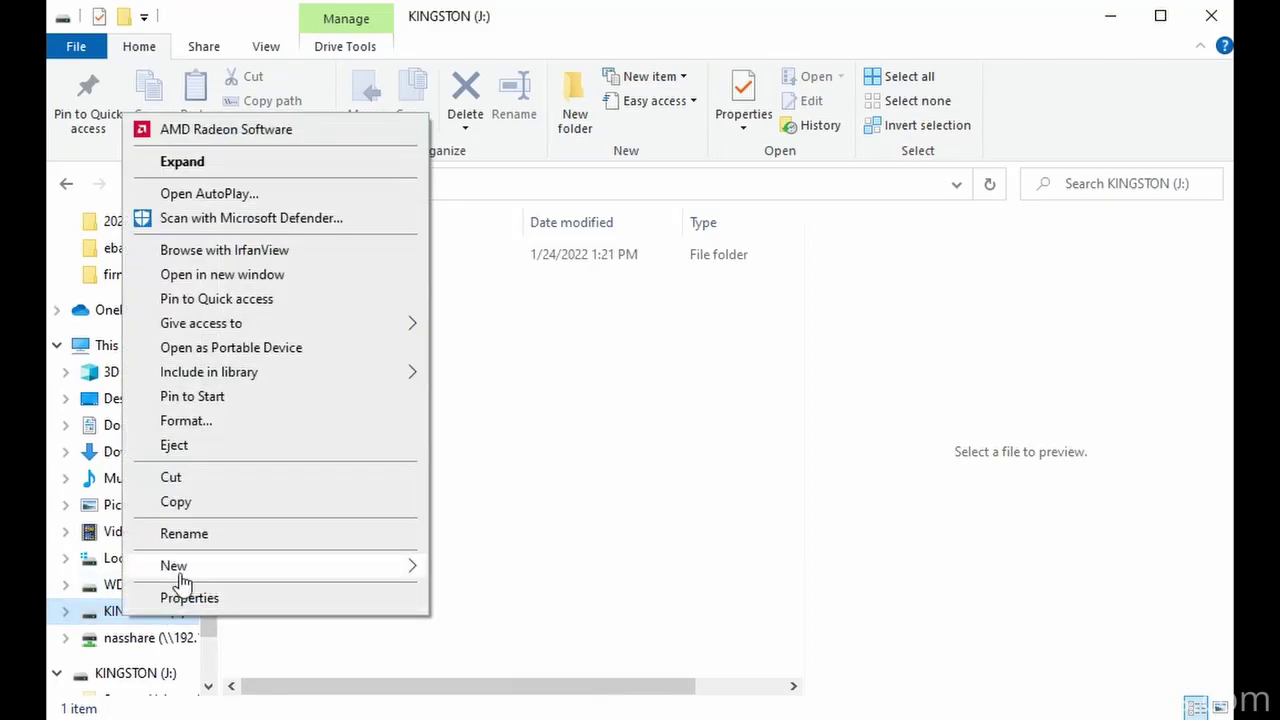
pyautogui.click(218, 430)
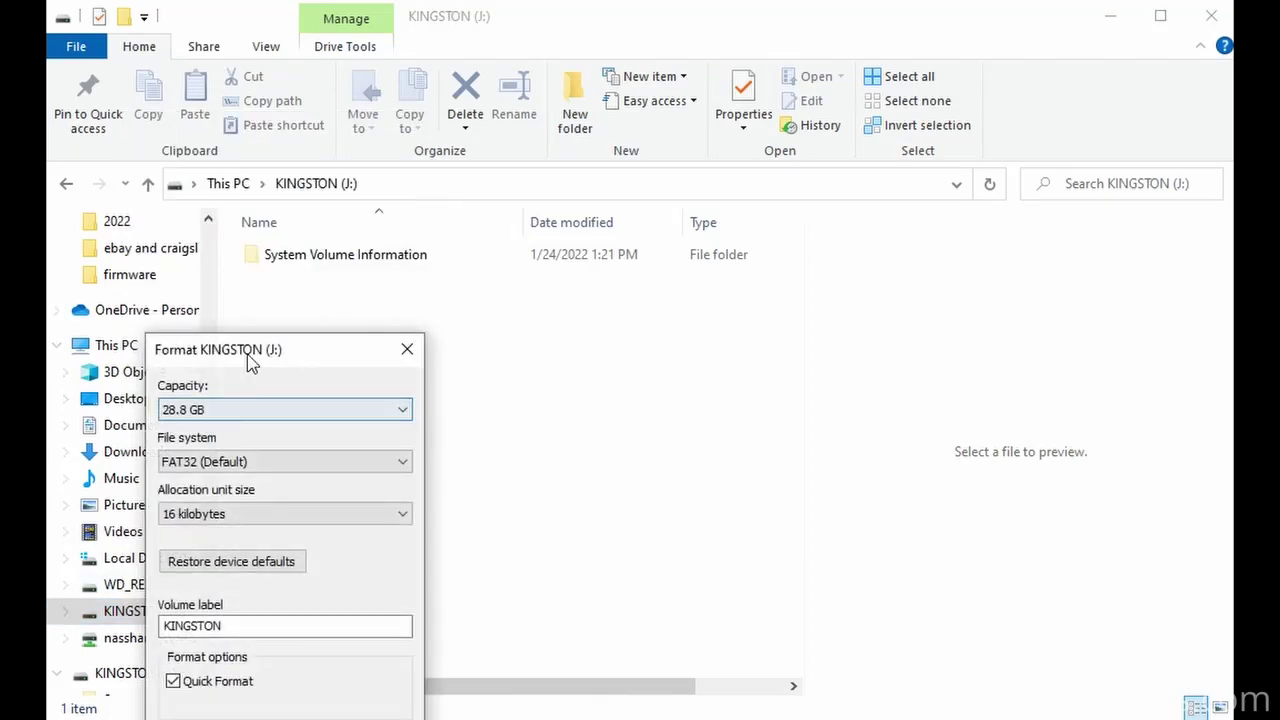
pyautogui.moveTo(249, 352); pyautogui.dragTo(484, 160)
pyautogui.click(516, 268)
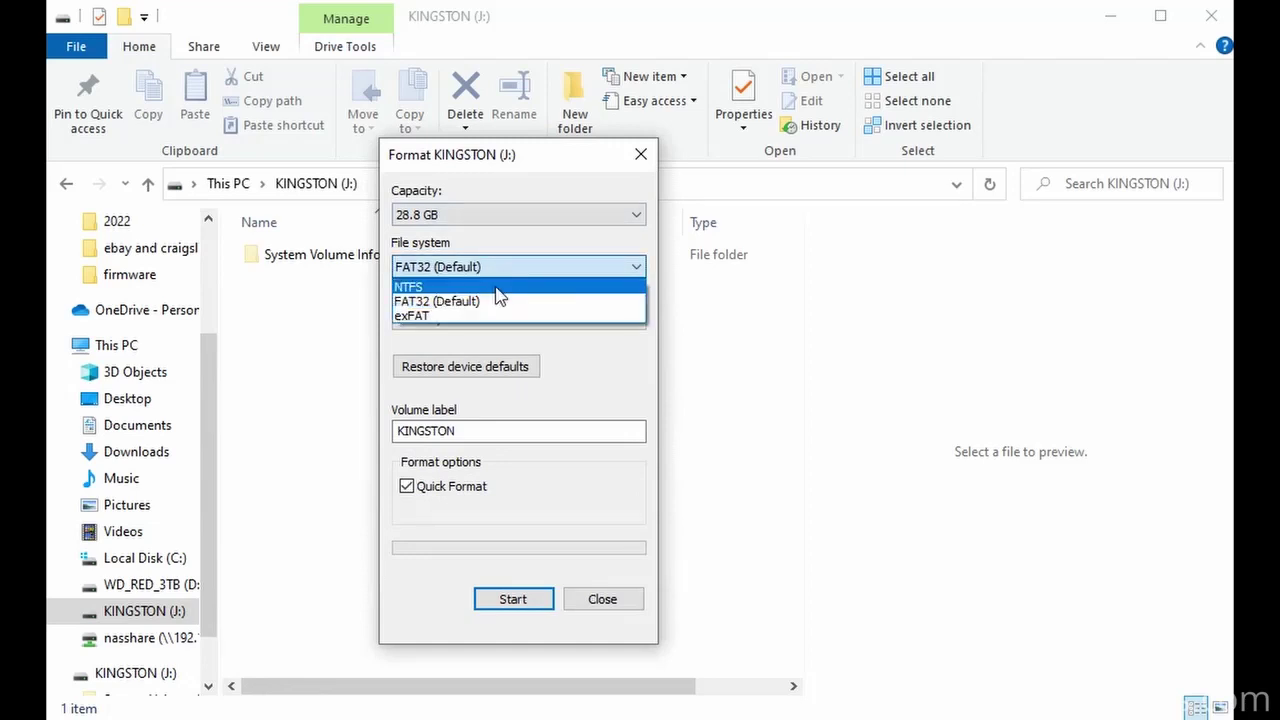
pyautogui.click(485, 303)
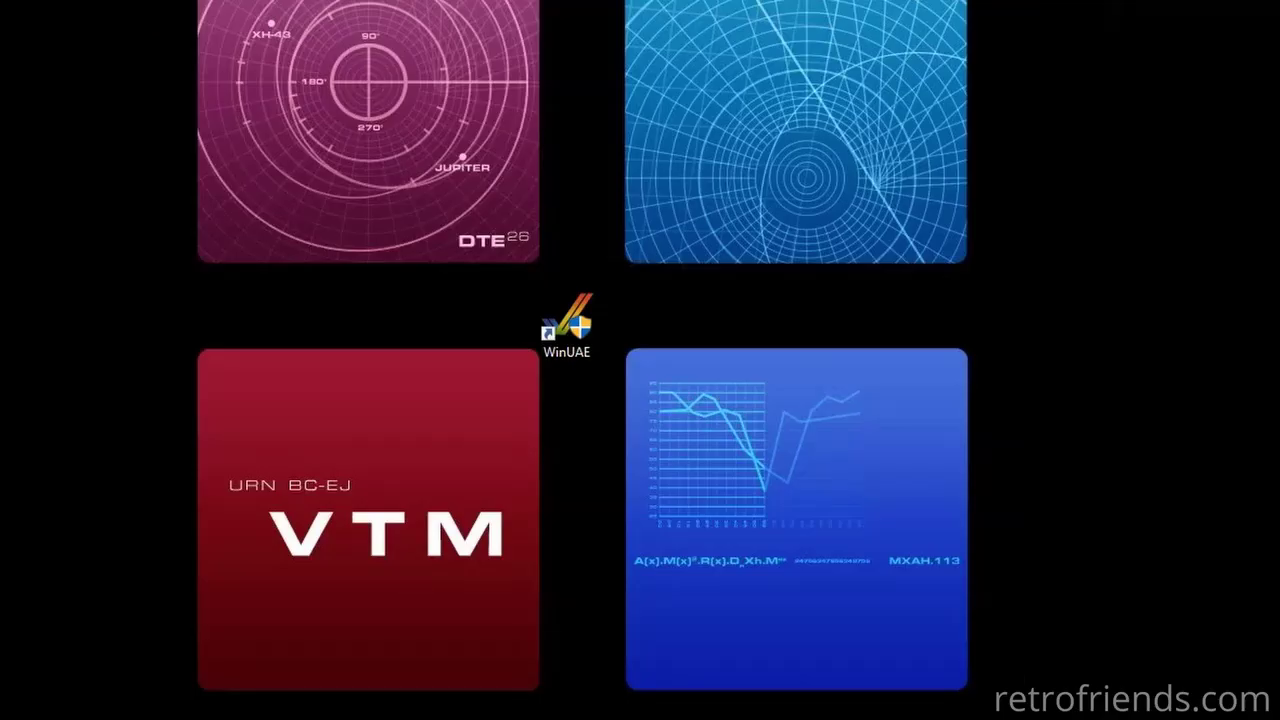
# Launch WinUAE as administrator and set floppy drive emulation speed to Turbo.
pyautogui.rightClick(576, 340)
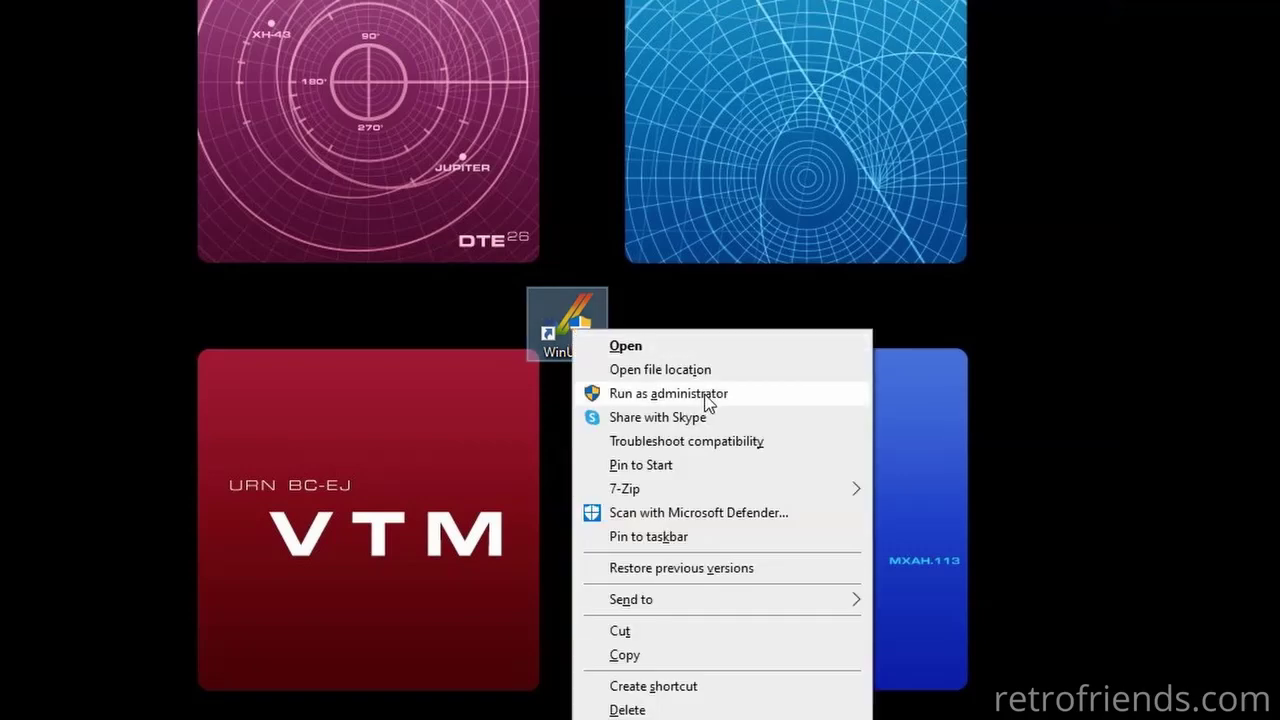
pyautogui.click(668, 394)
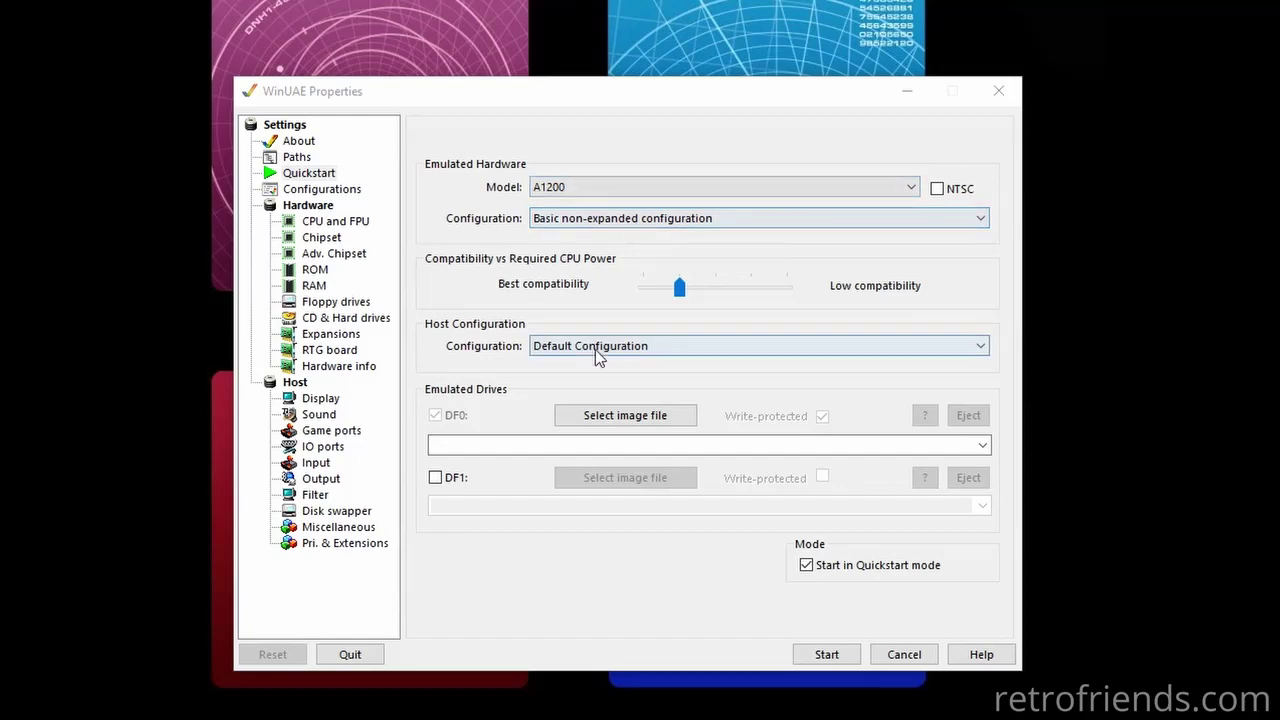
pyautogui.click(338, 303)
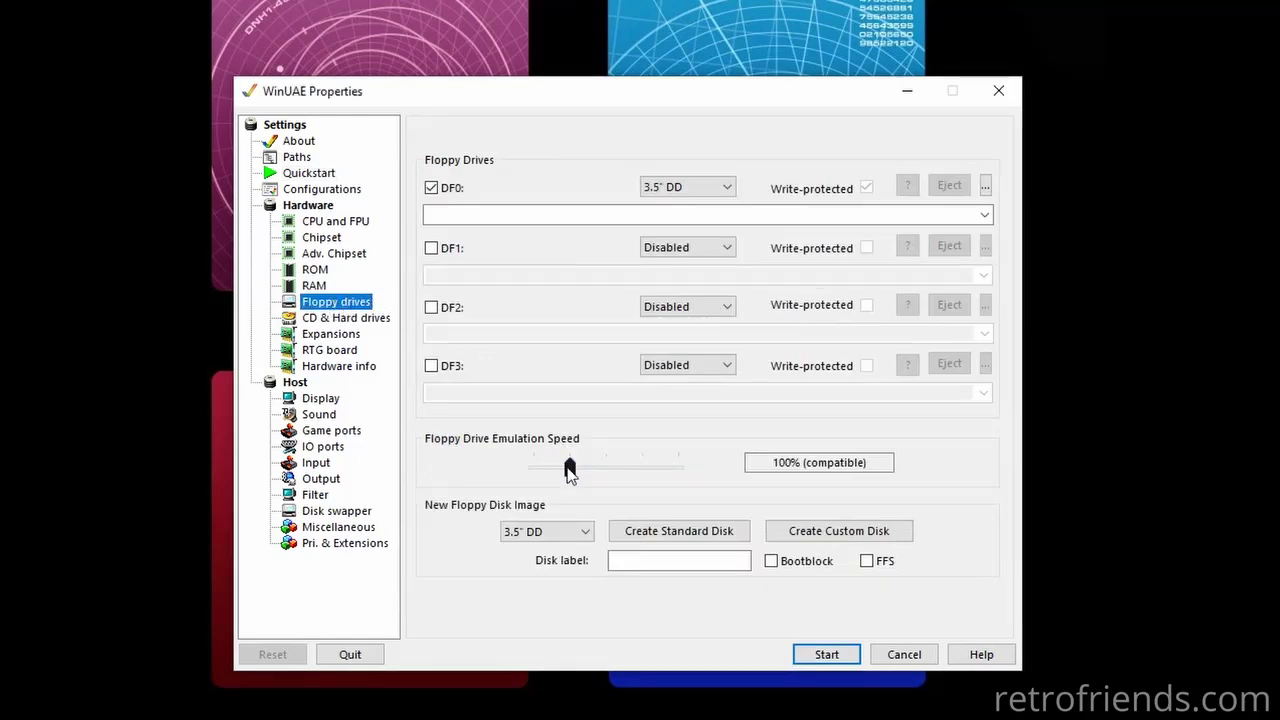
pyautogui.moveTo(567, 466); pyautogui.dragTo(536, 470)
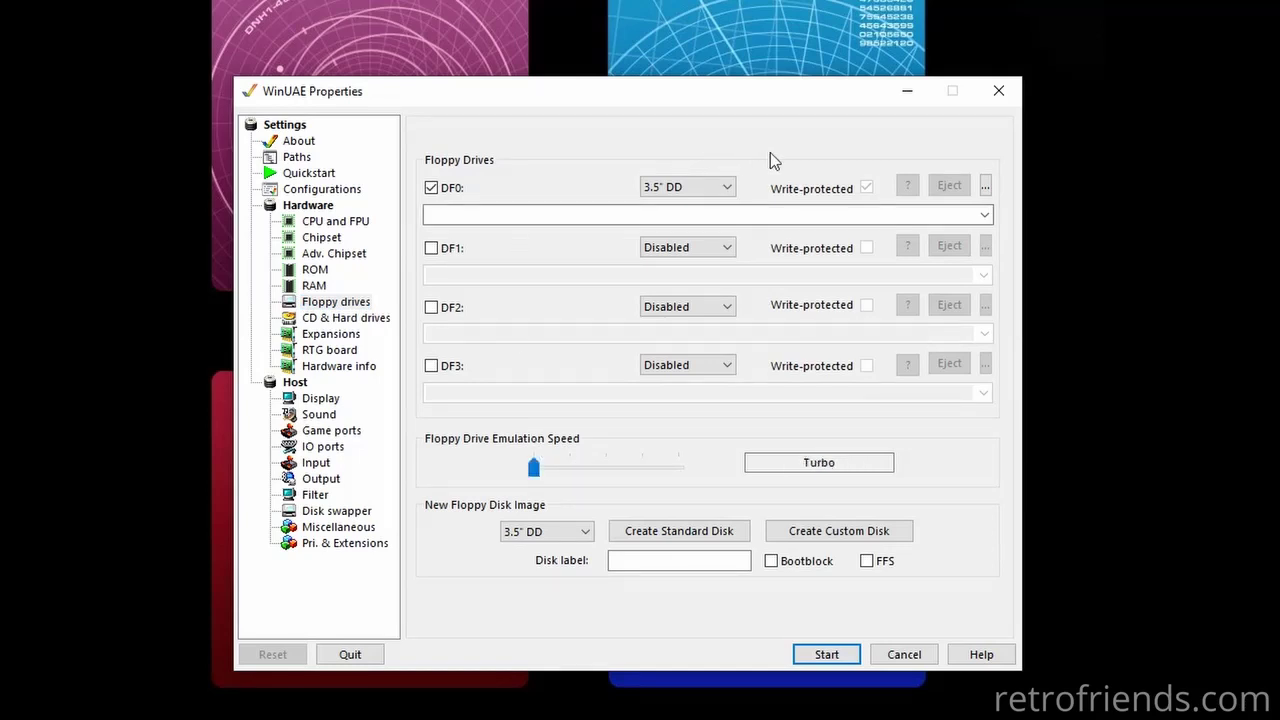
# Enter jonsdata as the label for the new floppy disk.
pyautogui.click(868, 184)
pyautogui.click(632, 562)
pyautogui.write('jon')
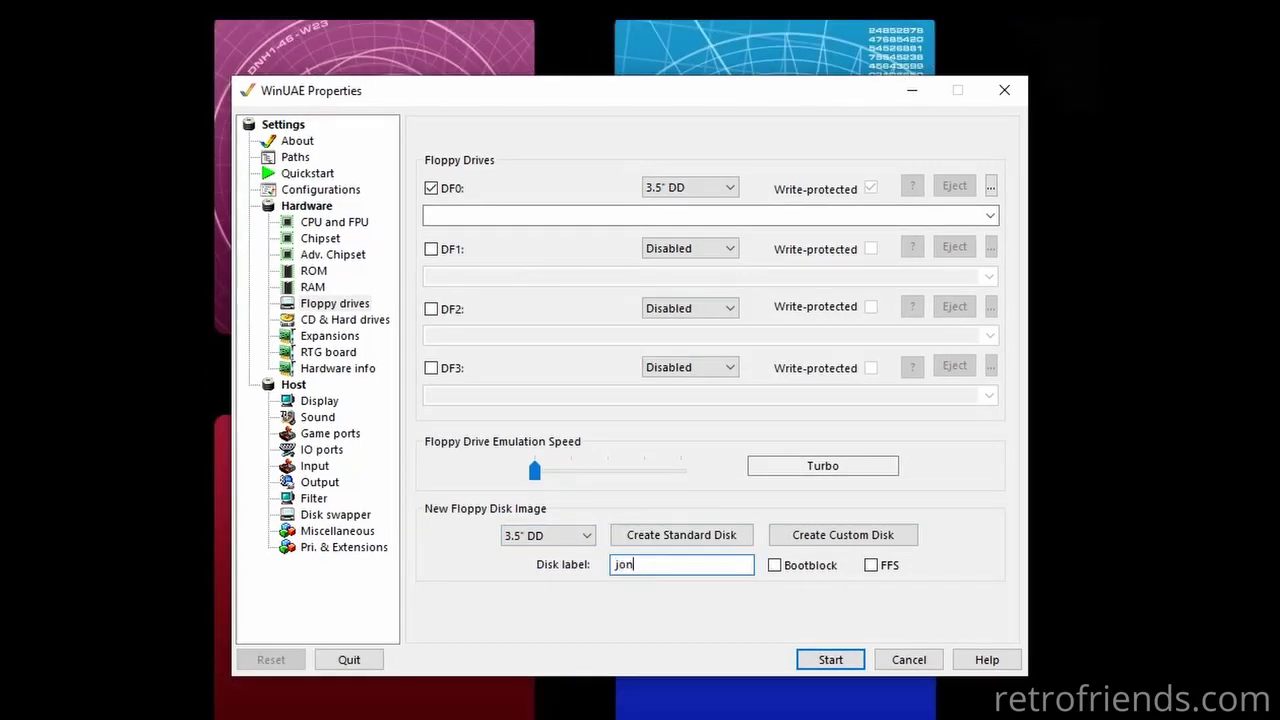
pyautogui.write('sdata')
# Create a blank standard floppy image and save it as jons utils.adf in the Amiga folder.
pyautogui.click(698, 536)
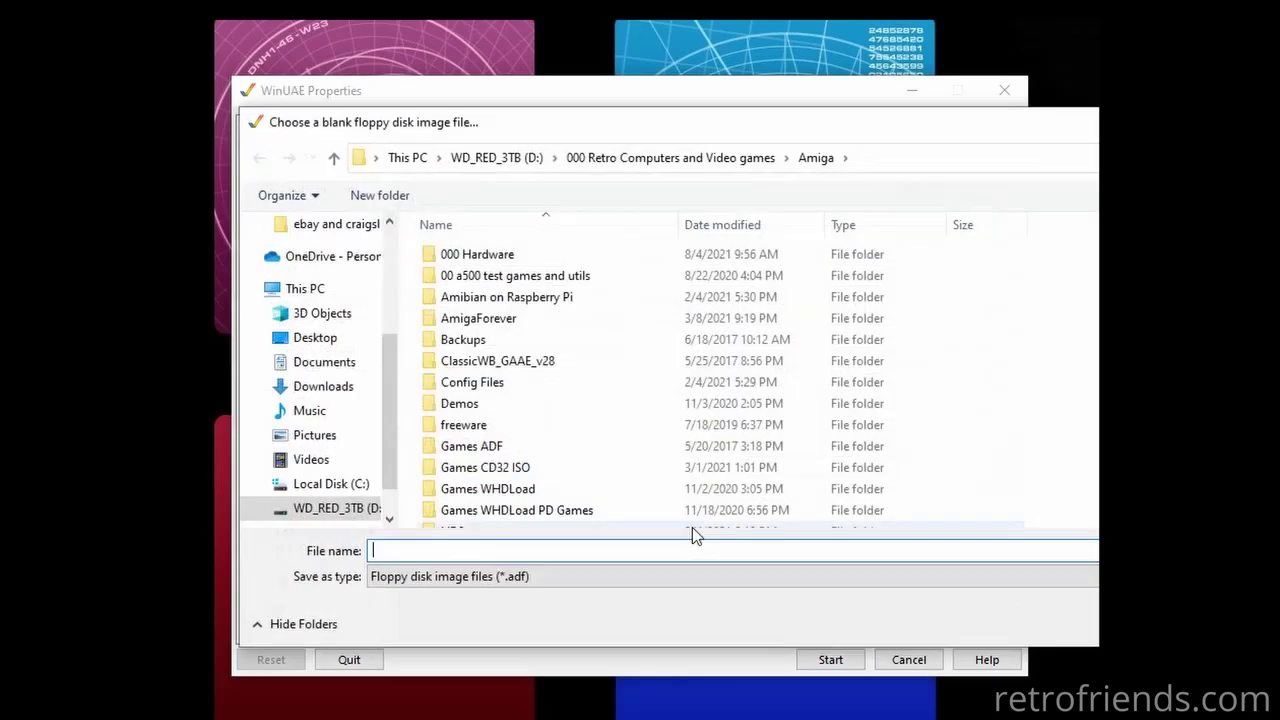
pyautogui.scroll(-4, 600, 485)
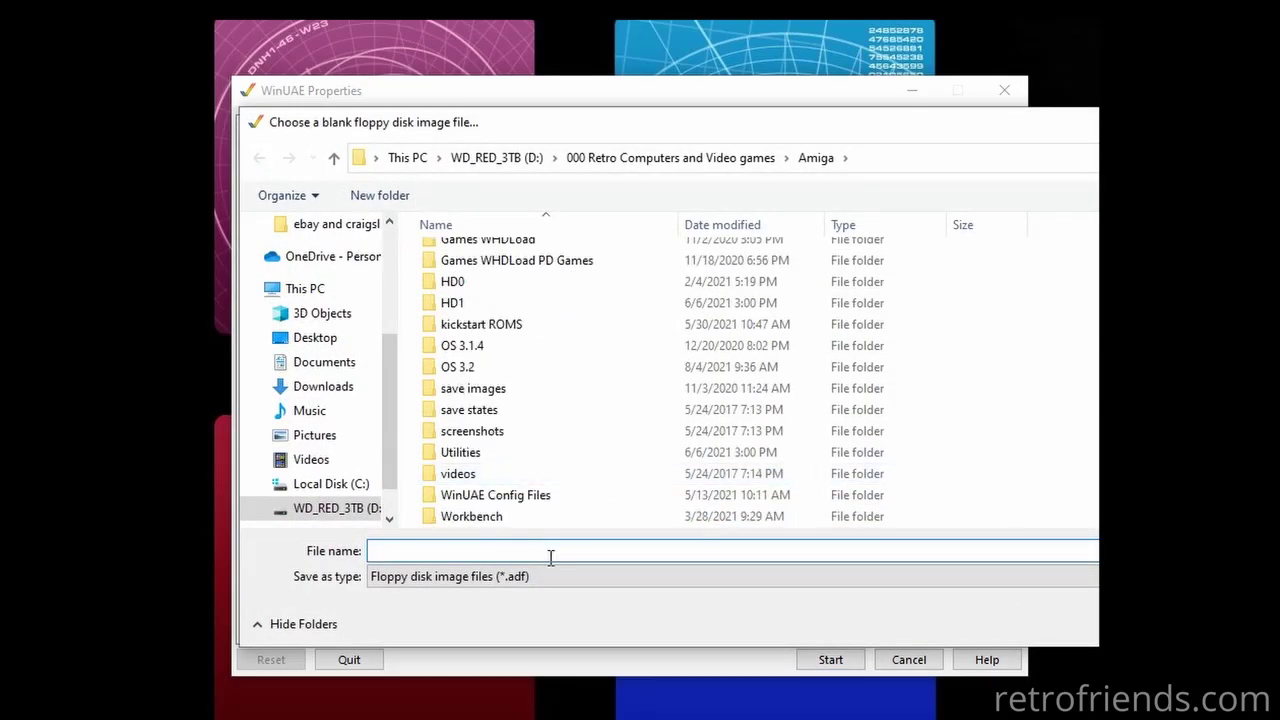
pyautogui.write('jons utils')
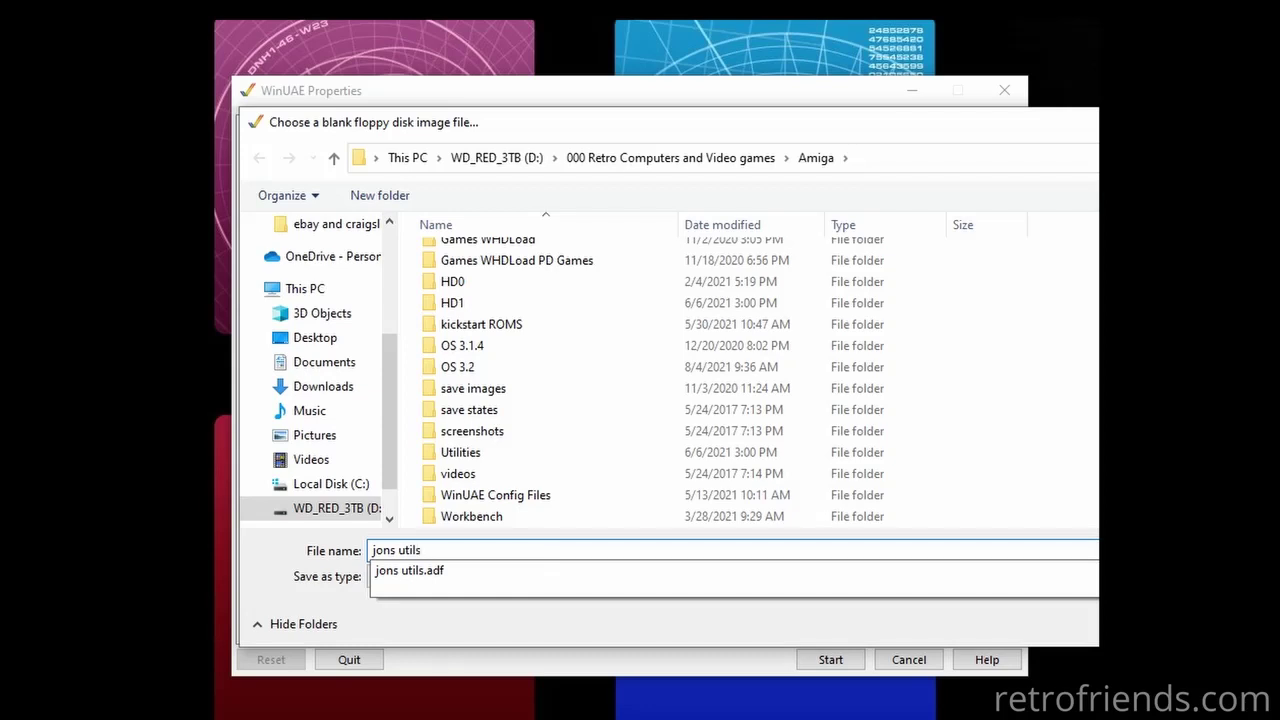
pyautogui.write('.adf')
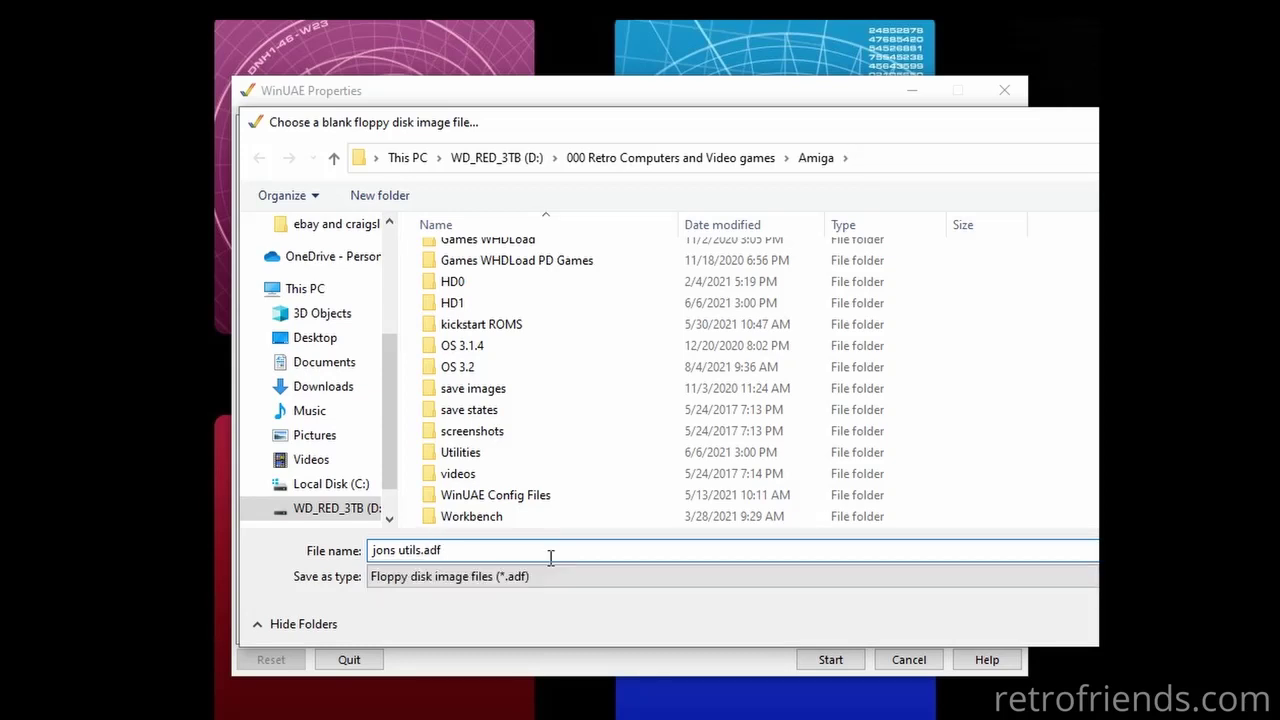
pyautogui.moveTo(877, 131); pyautogui.dragTo(651, 114)
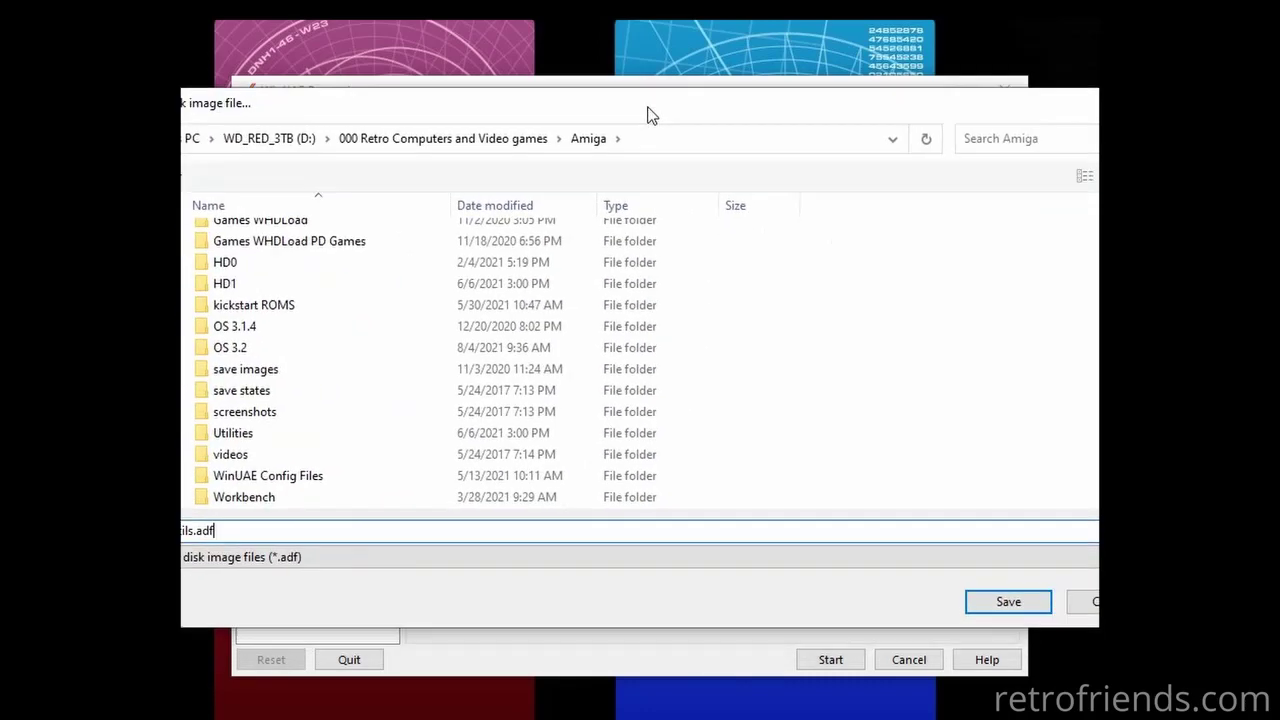
pyautogui.click(990, 600)
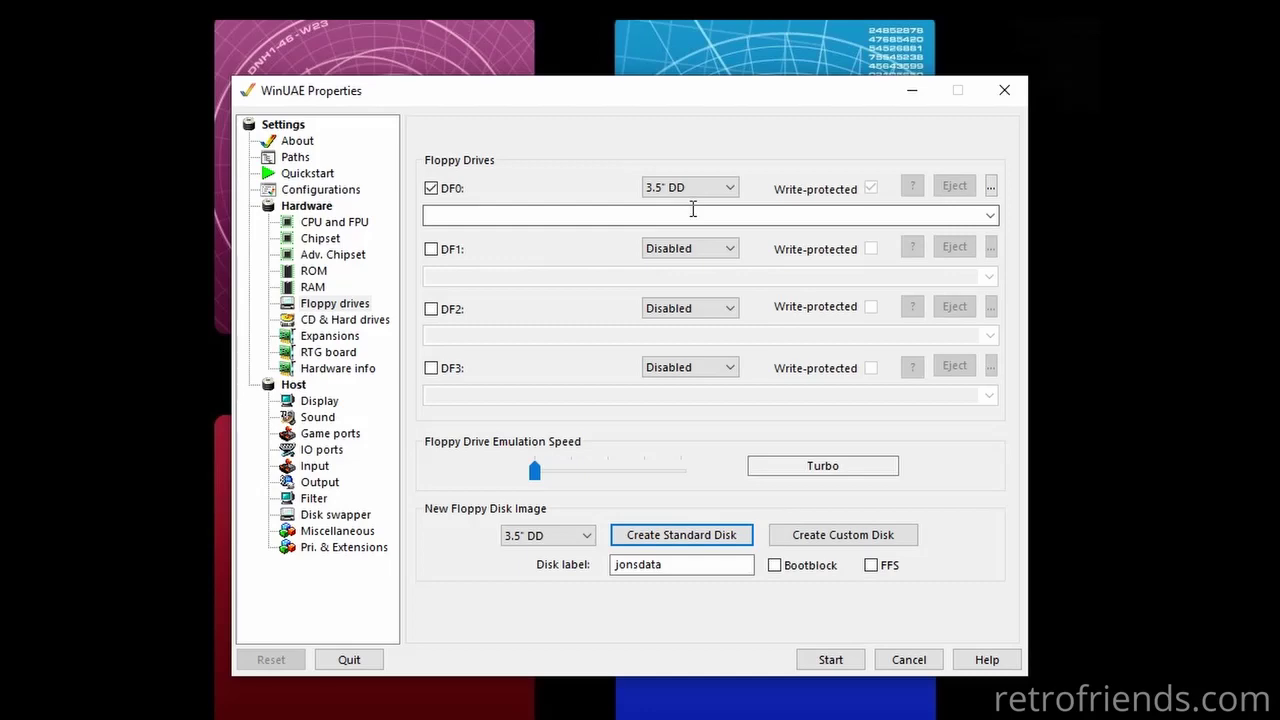
# Load the Workbench disk wb13.adf into DF0 from the recent images list.
pyautogui.click(991, 186)
pyautogui.press('Escape')
pyautogui.click(990, 215)
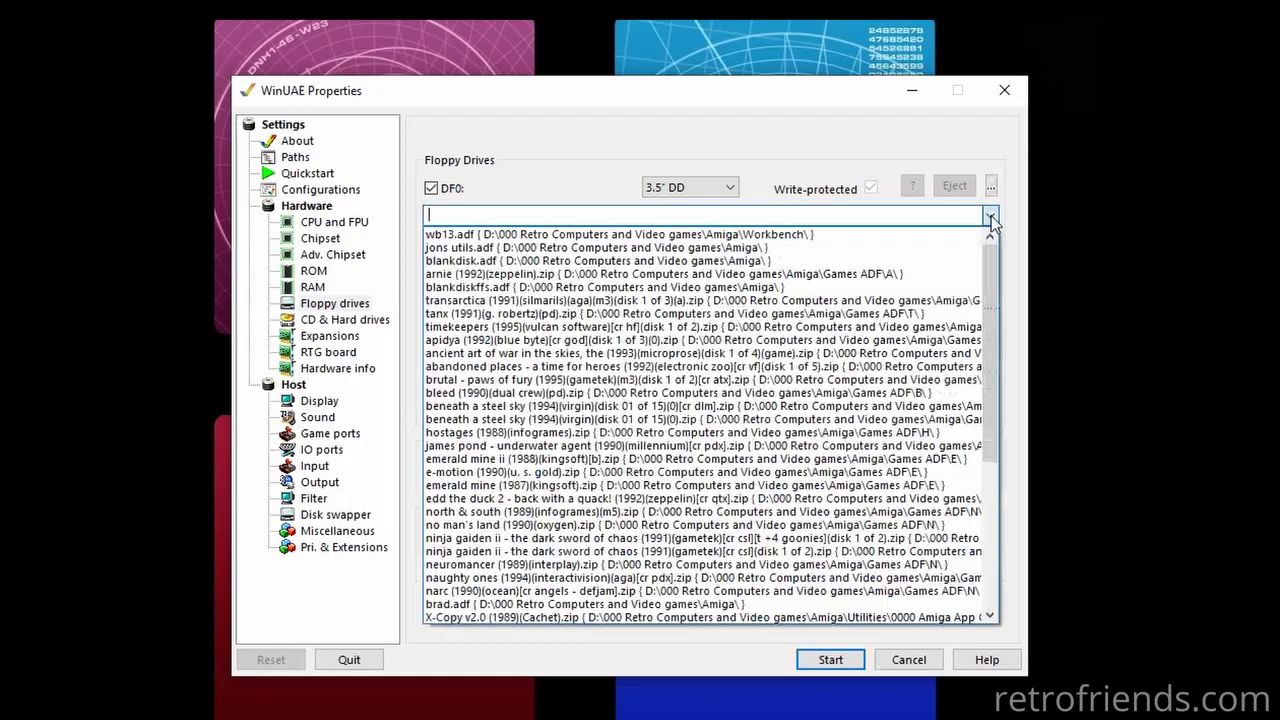
pyautogui.click(806, 236)
# Enable drive DF1 and load jons utils.adf into it.
pyautogui.click(432, 250)
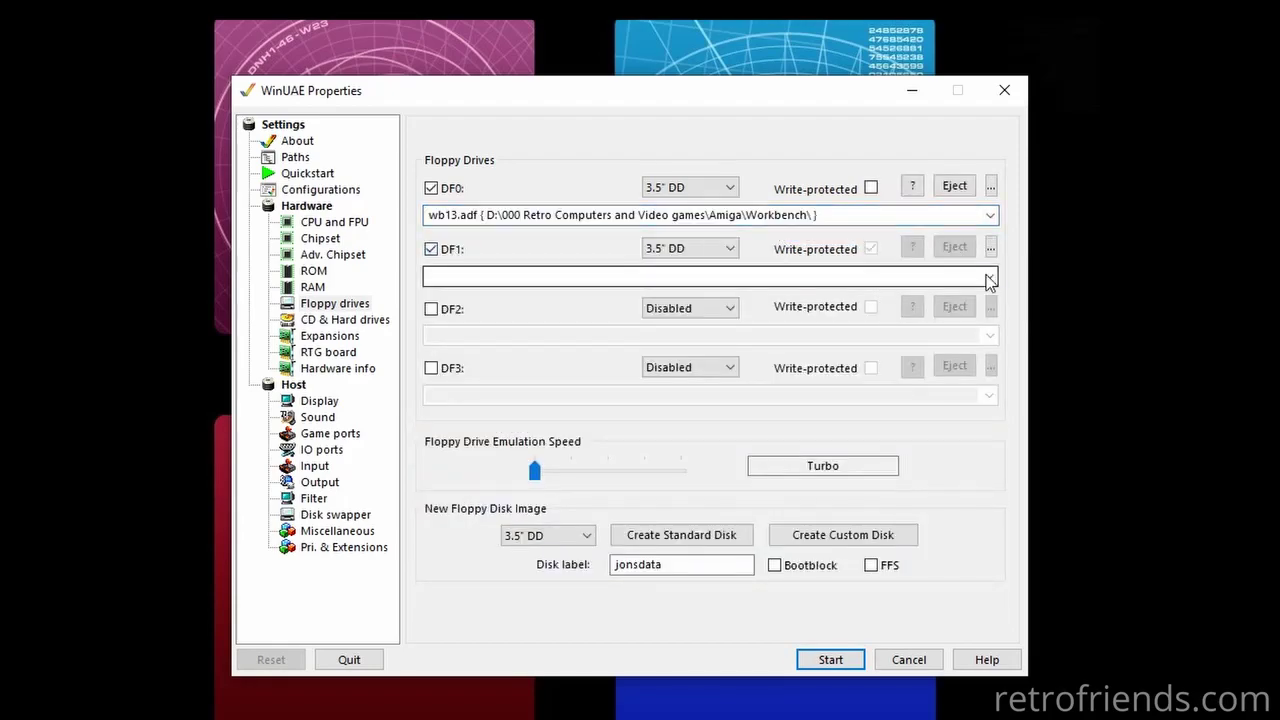
pyautogui.click(991, 247)
pyautogui.press('Escape')
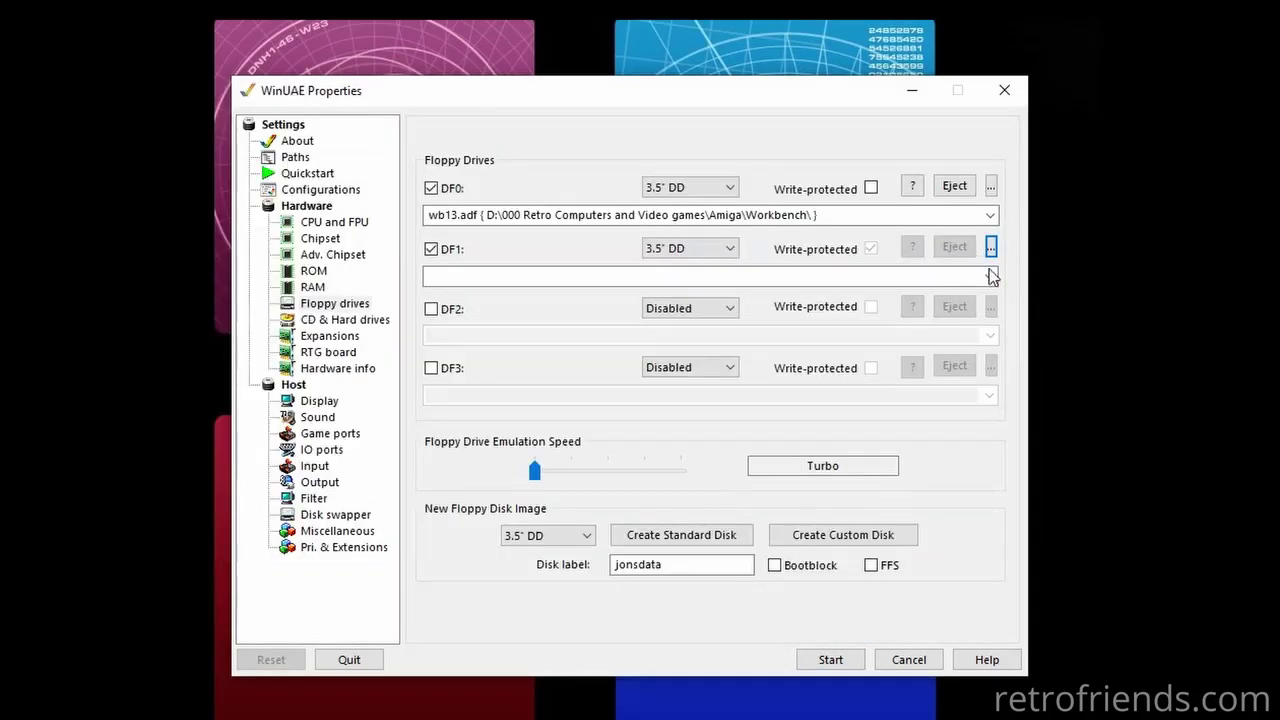
pyautogui.click(990, 276)
pyautogui.click(740, 309)
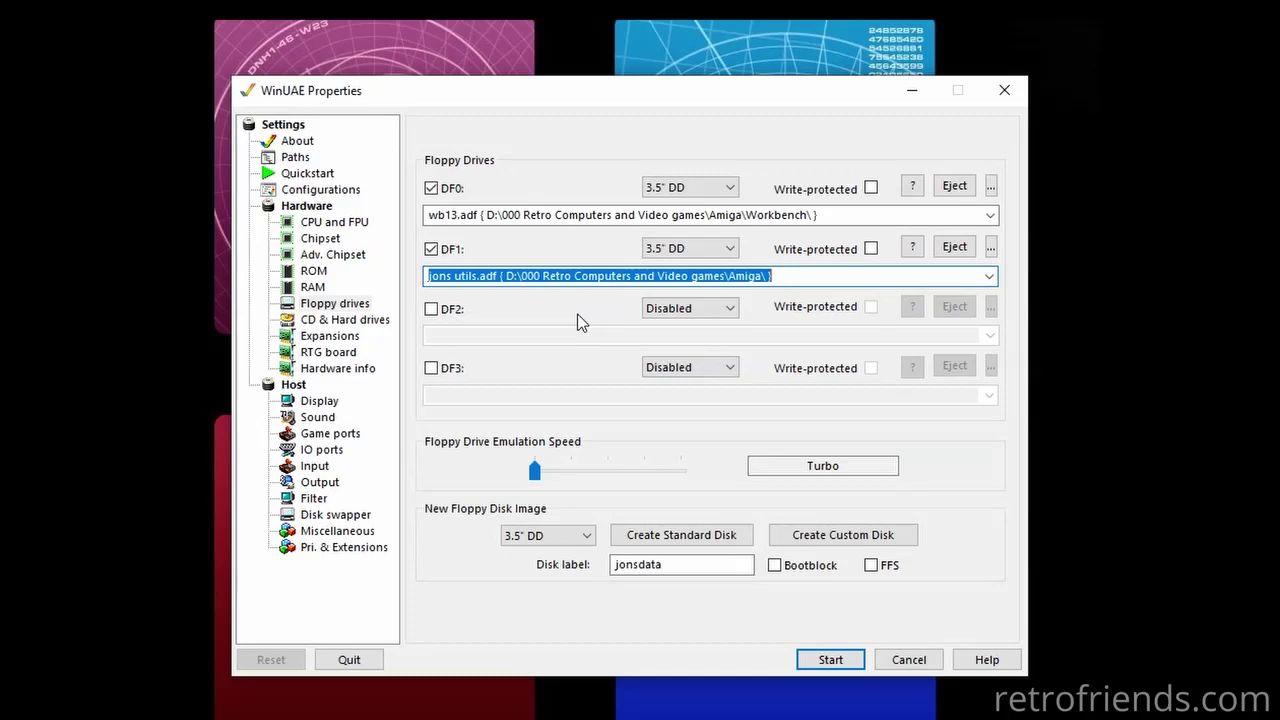
pyautogui.click(345, 320)
# Add a non-bootable directory drive with device name work and volume label dh1.
pyautogui.click(512, 379)
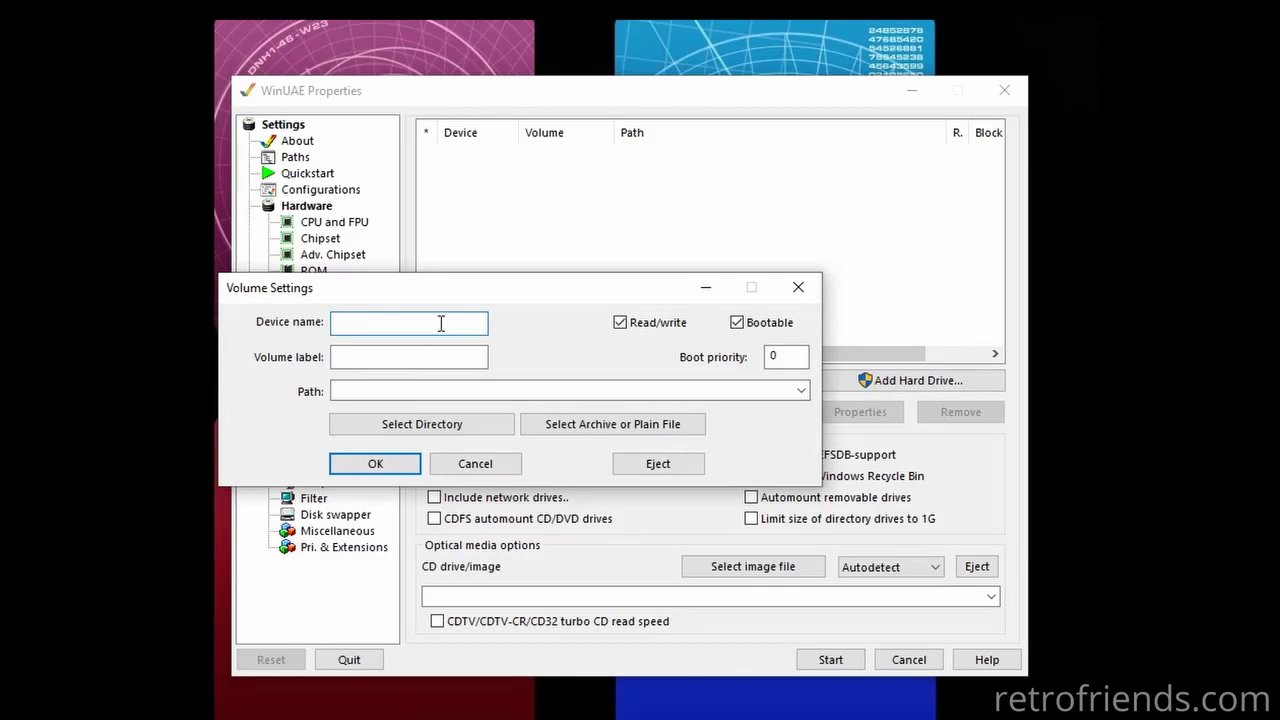
pyautogui.write('work')
pyautogui.click(424, 352)
pyautogui.write('dh1')
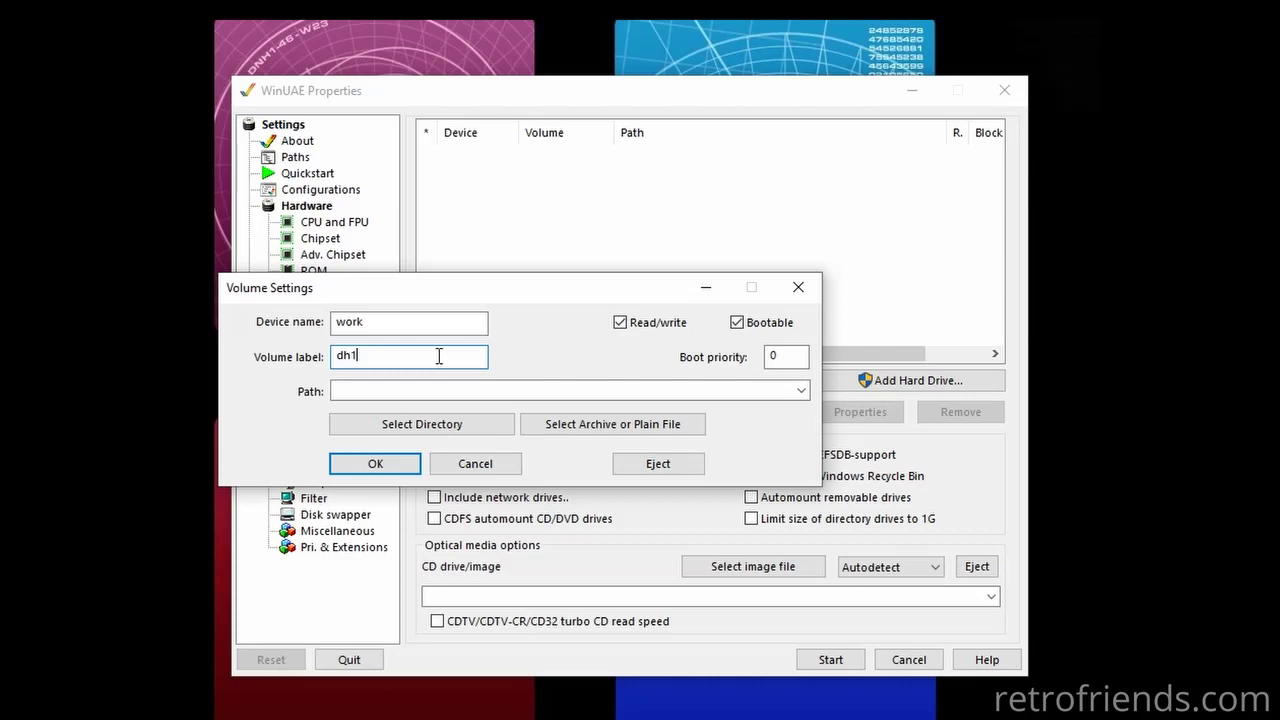
pyautogui.click(737, 322)
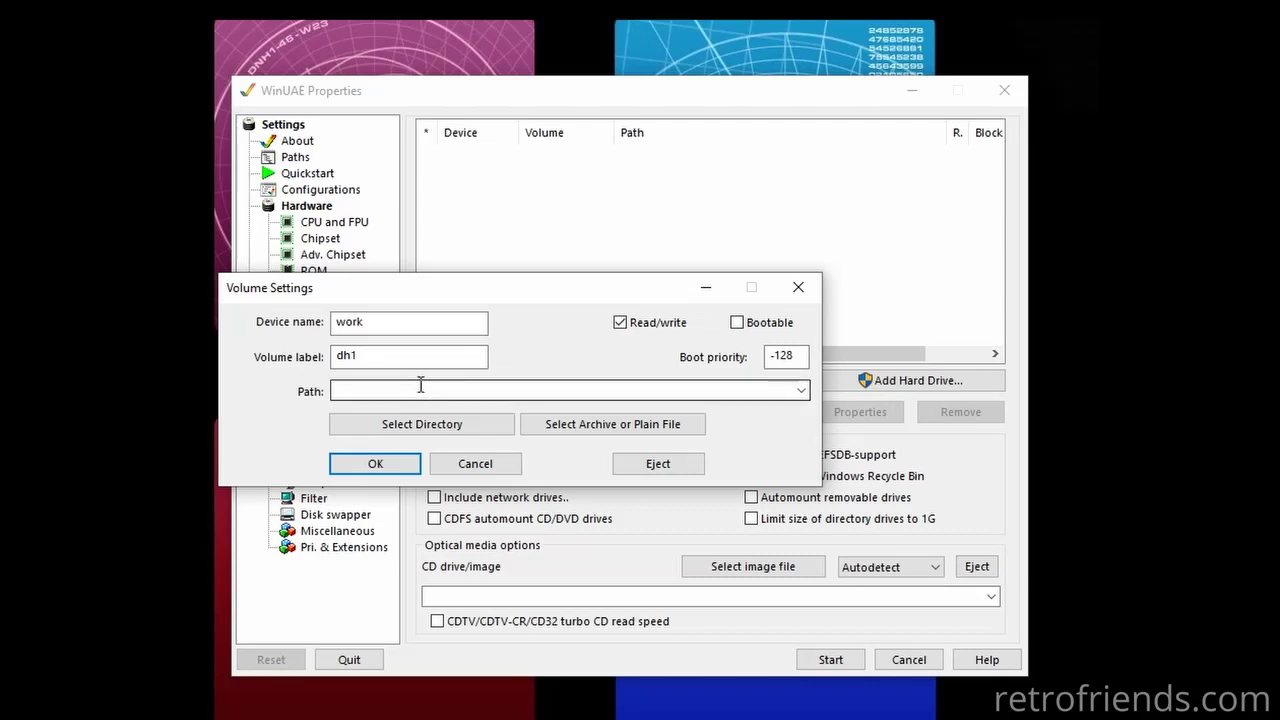
# Map the drive to the Amiga Utilities folder on D: and confirm it.
pyautogui.click(428, 424)
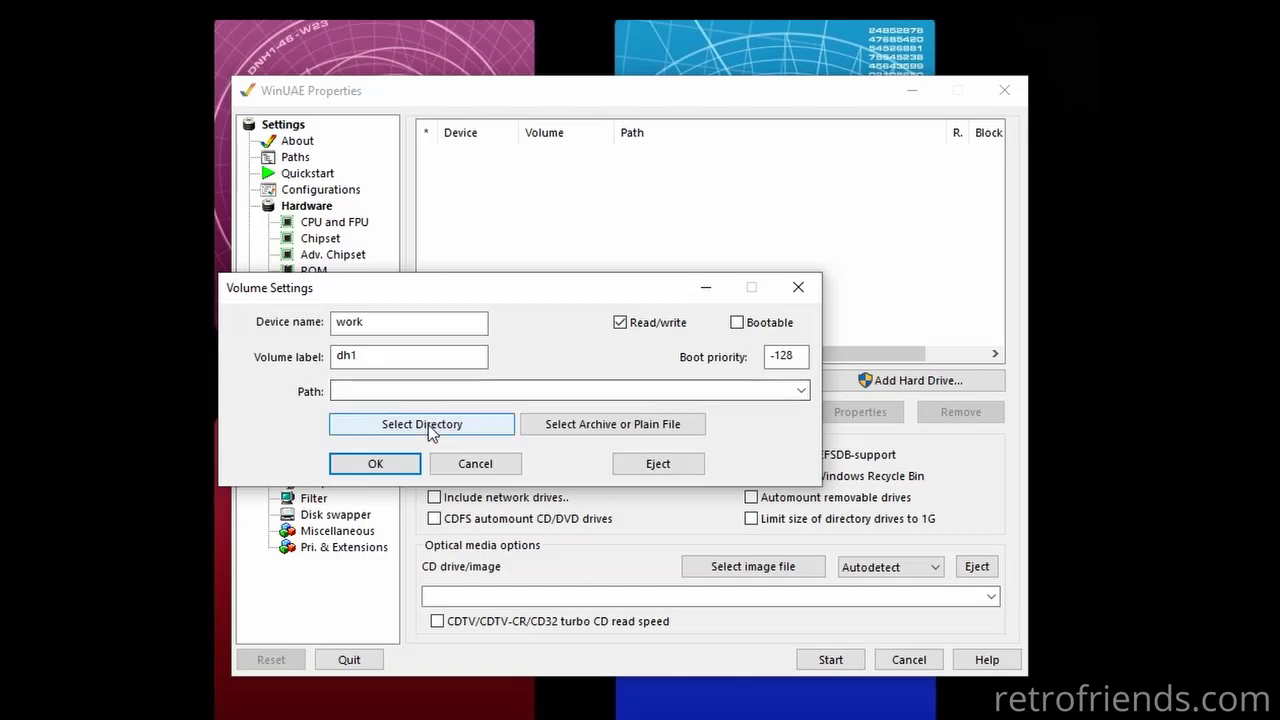
pyautogui.scroll(-4, 506, 538)
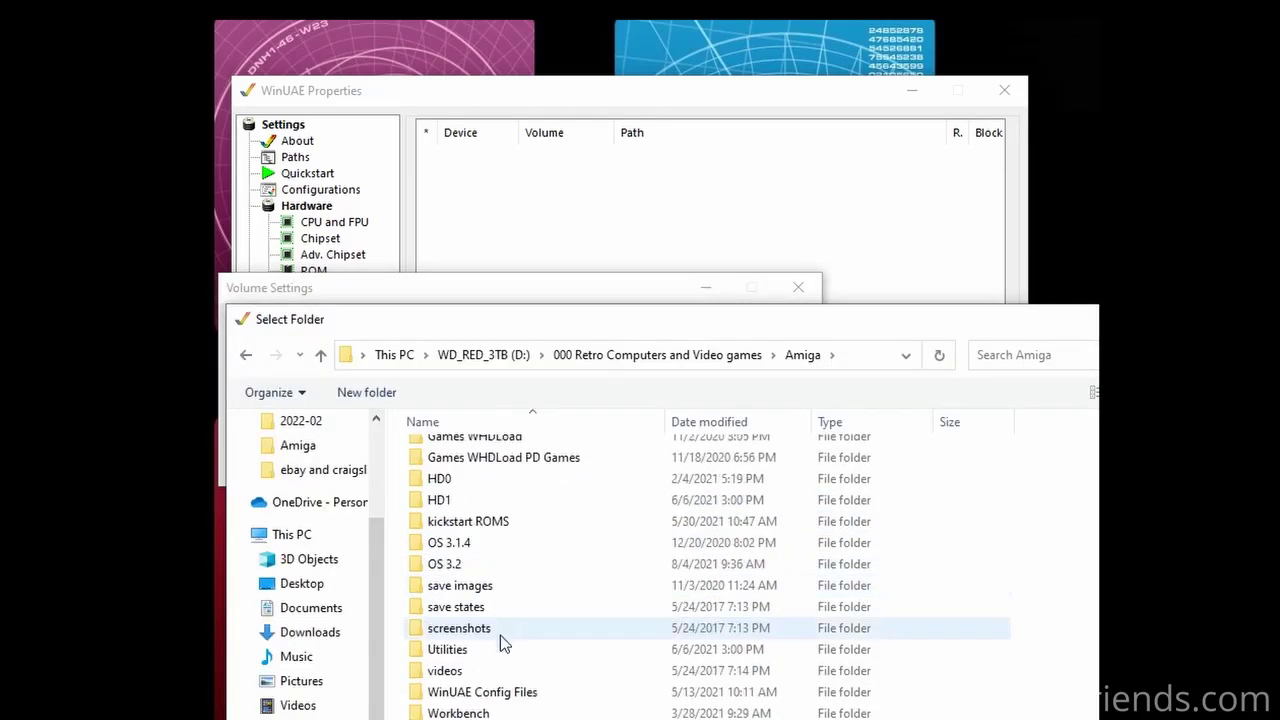
pyautogui.click(499, 649)
pyautogui.moveTo(628, 318); pyautogui.dragTo(620, 160)
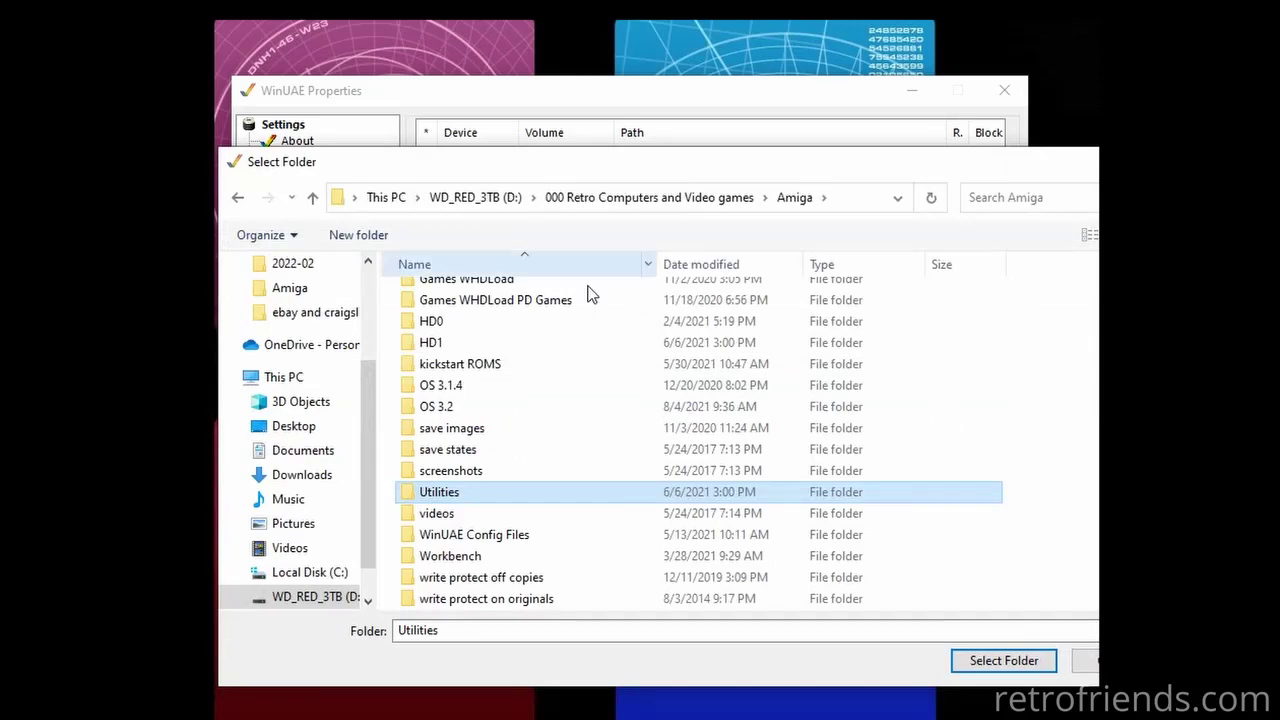
pyautogui.doubleClick(475, 489)
pyautogui.click(451, 628)
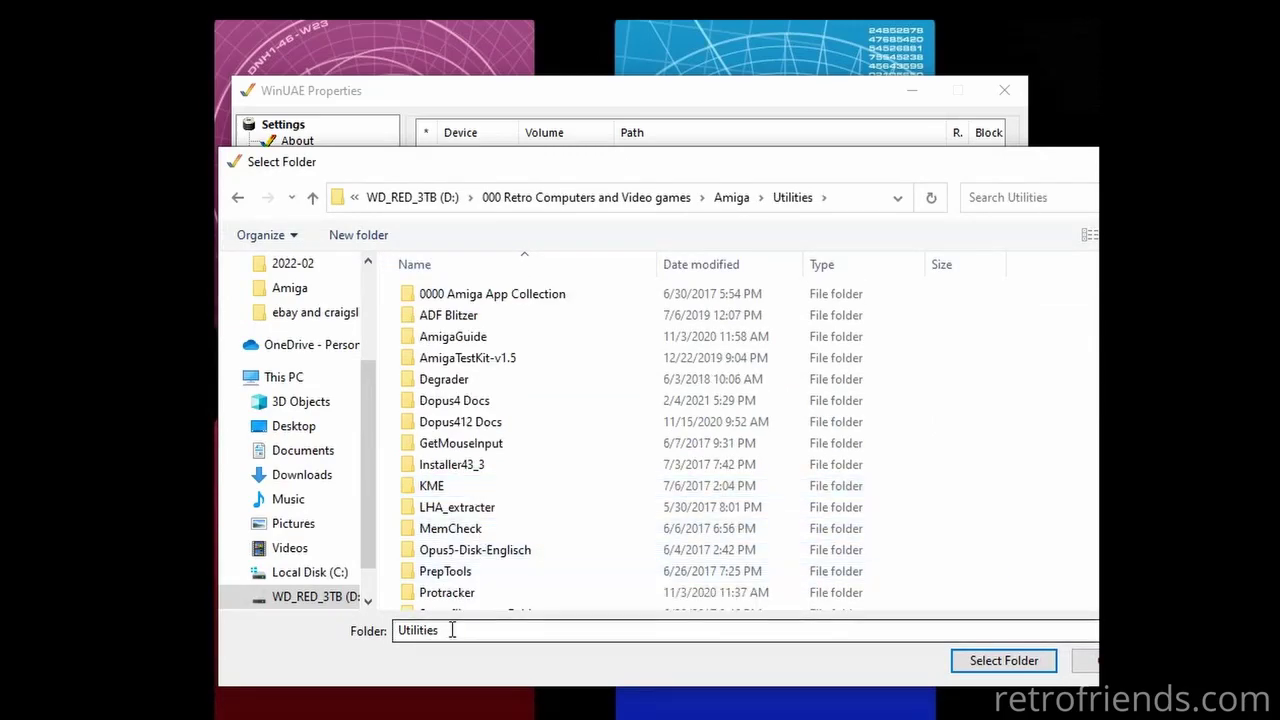
pyautogui.click(995, 663)
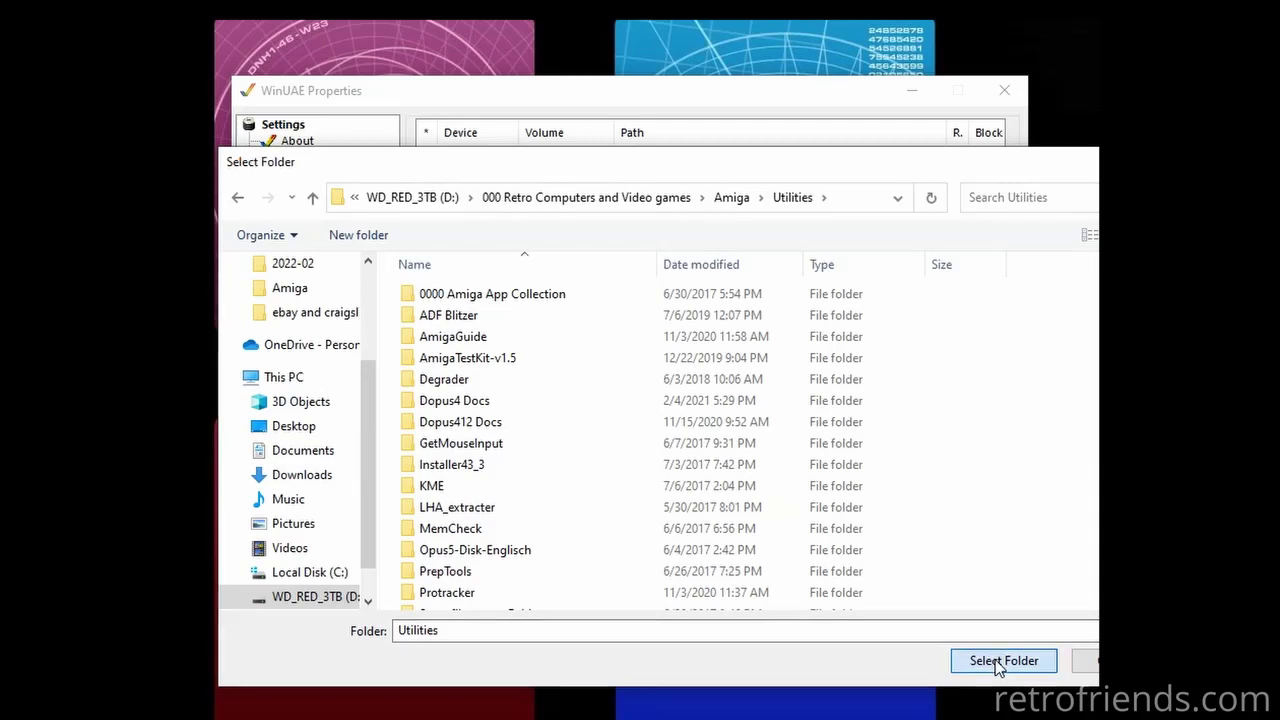
pyautogui.click(388, 465)
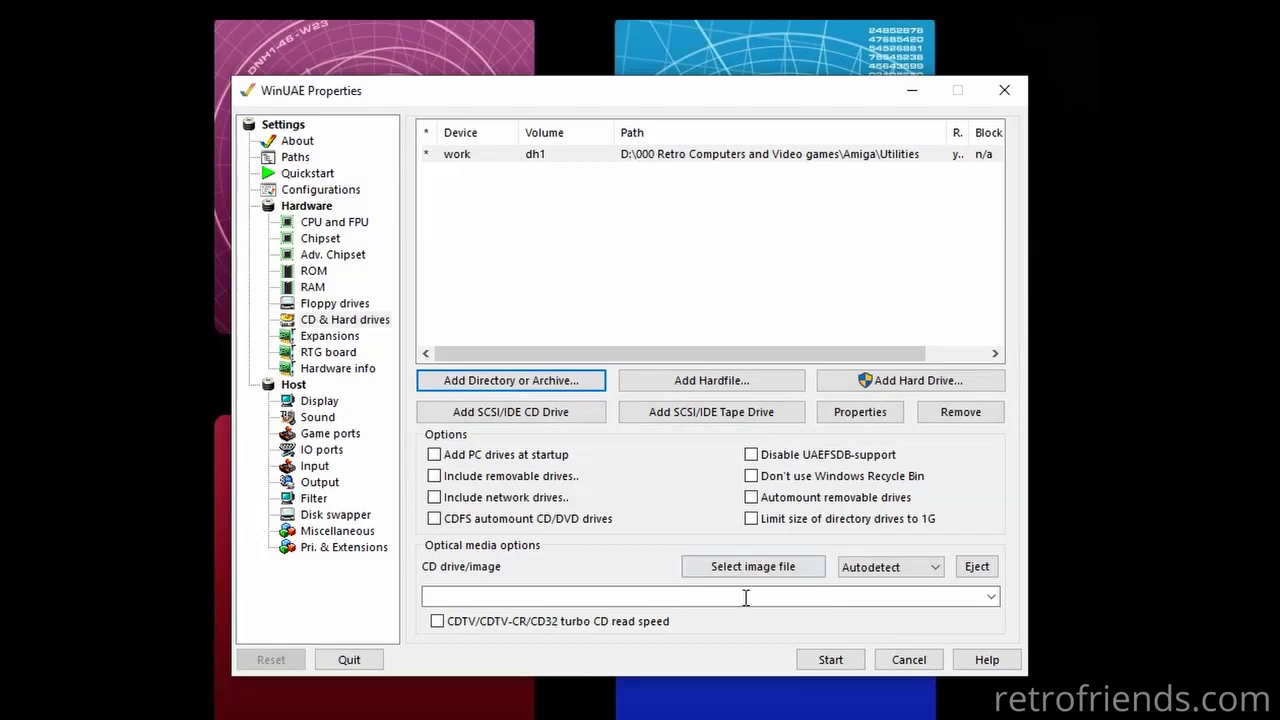
# Start the emulated Amiga, open dh1 and make it show all files.
pyautogui.click(830, 660)
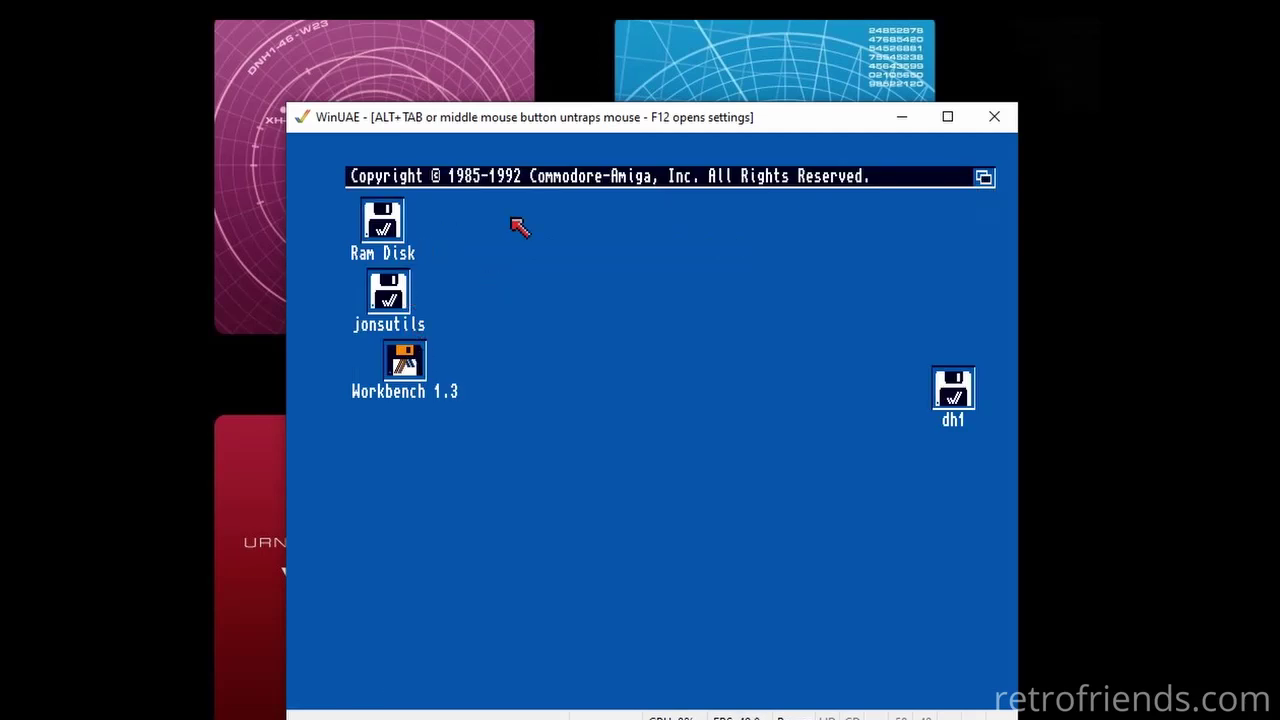
pyautogui.click(402, 284)
pyautogui.click(960, 392)
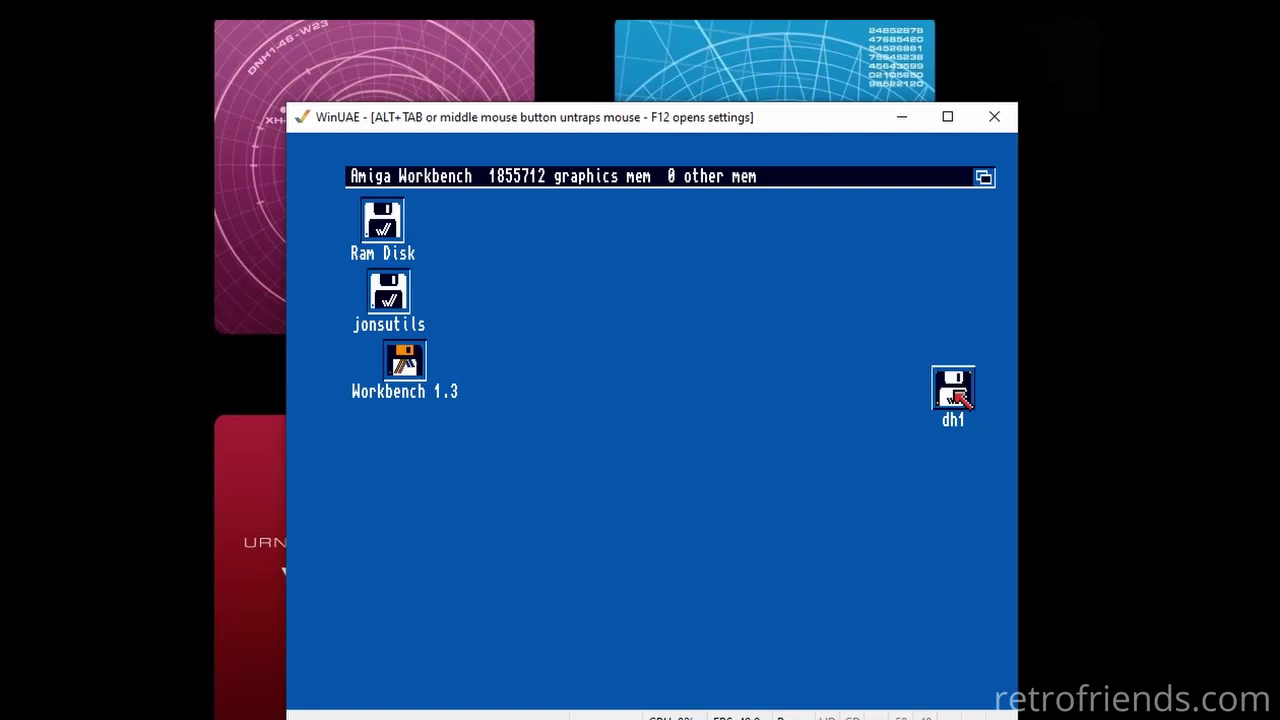
pyautogui.doubleClick(926, 380)
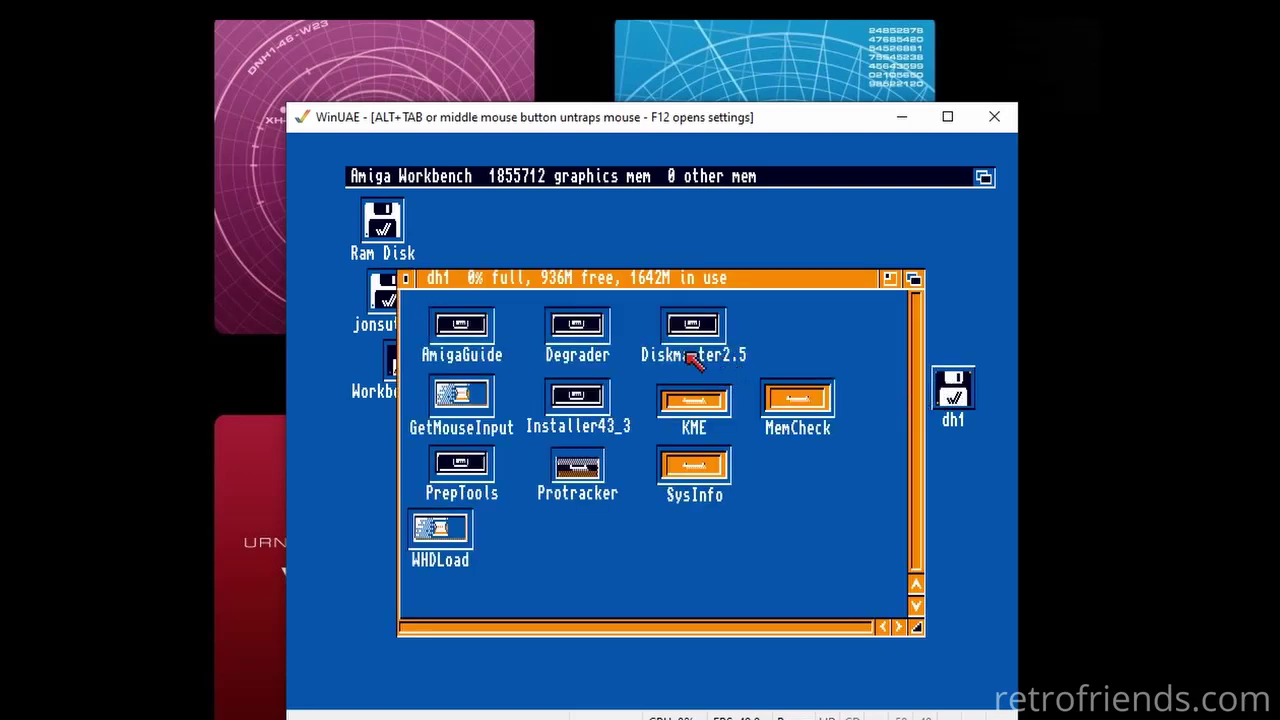
pyautogui.rightClick(527, 285)
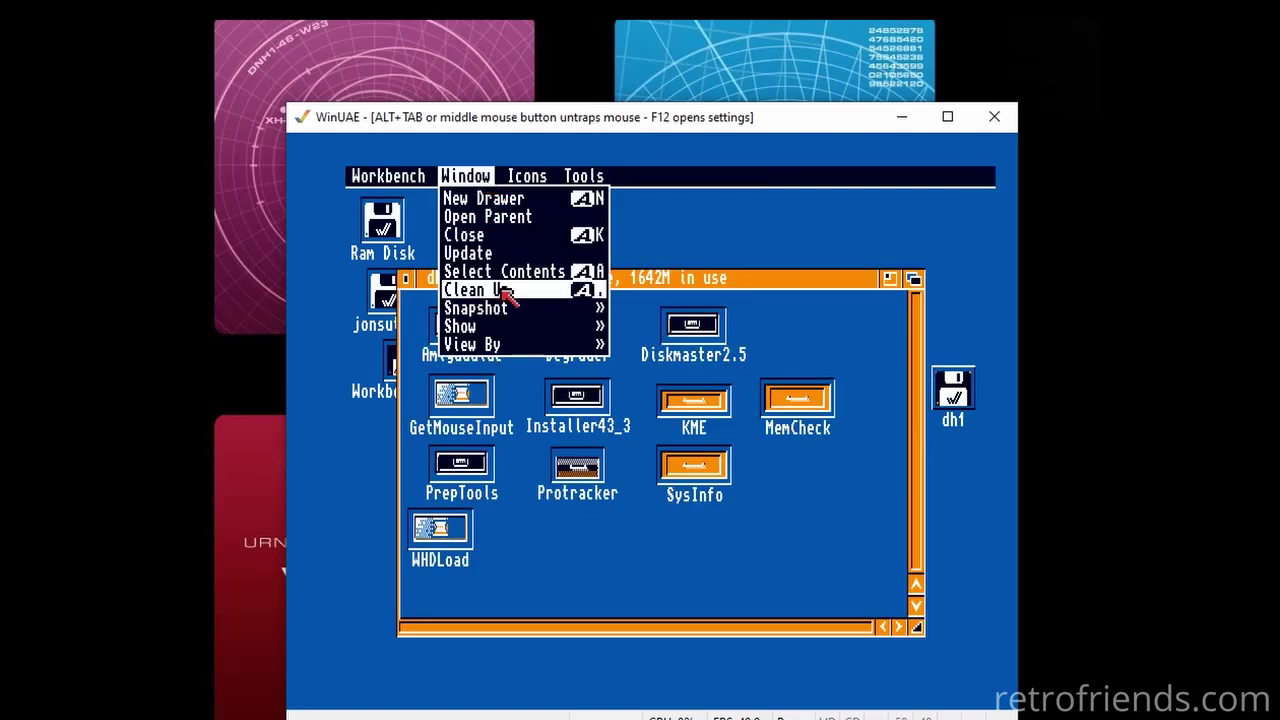
pyautogui.moveTo(543, 325)
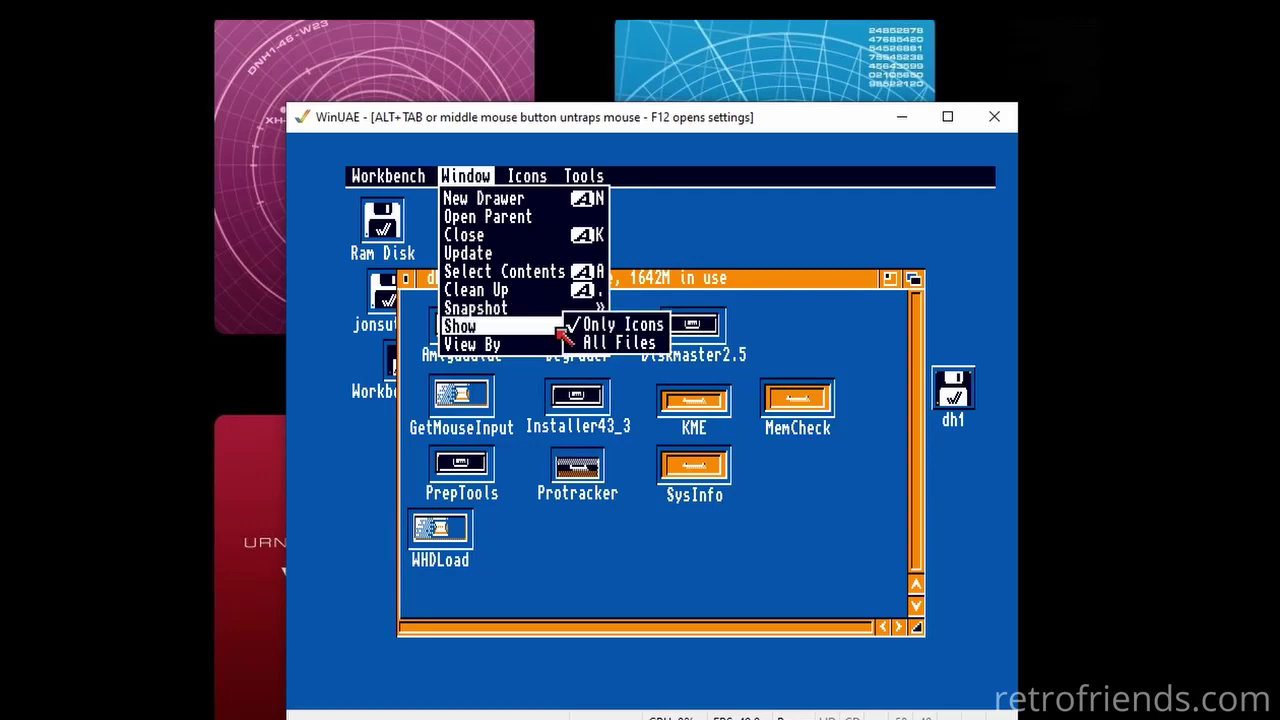
pyautogui.rightClick(583, 342)
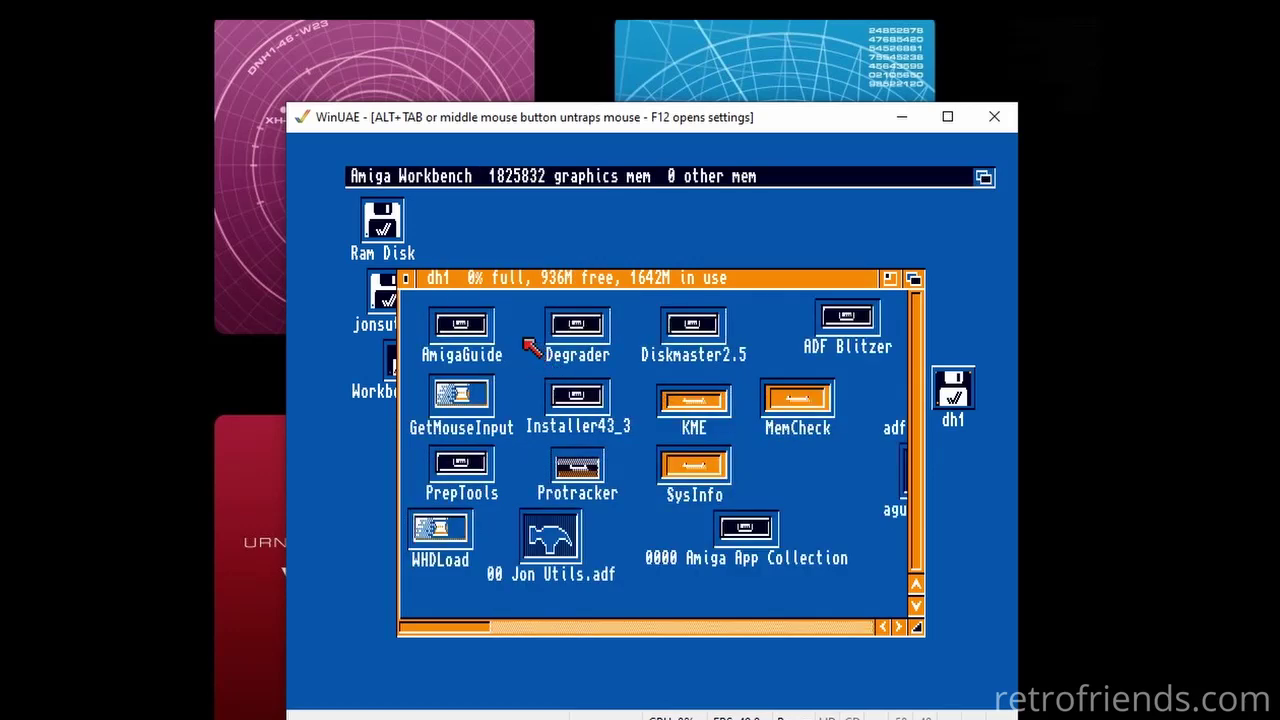
# Copy the Degrader drawer into the jonsutils floppy window, then press F12 for settings.
pyautogui.doubleClick(585, 335)
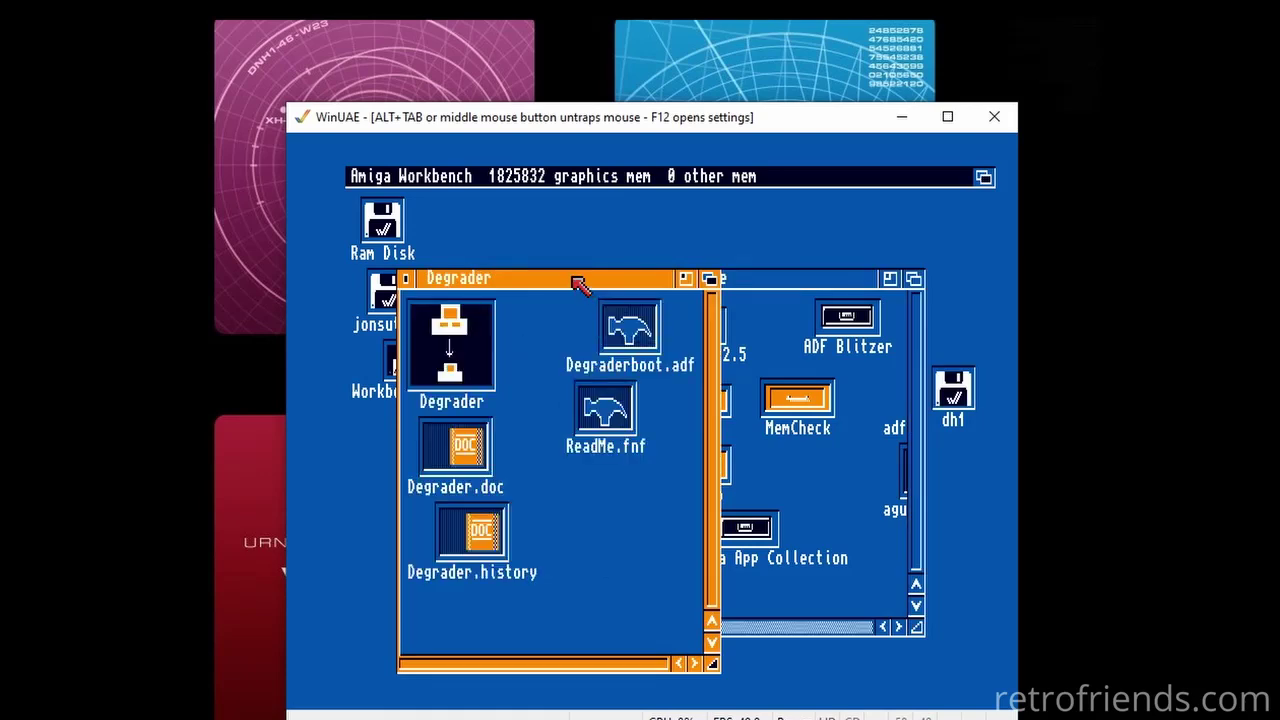
pyautogui.moveTo(579, 287); pyautogui.dragTo(853, 231)
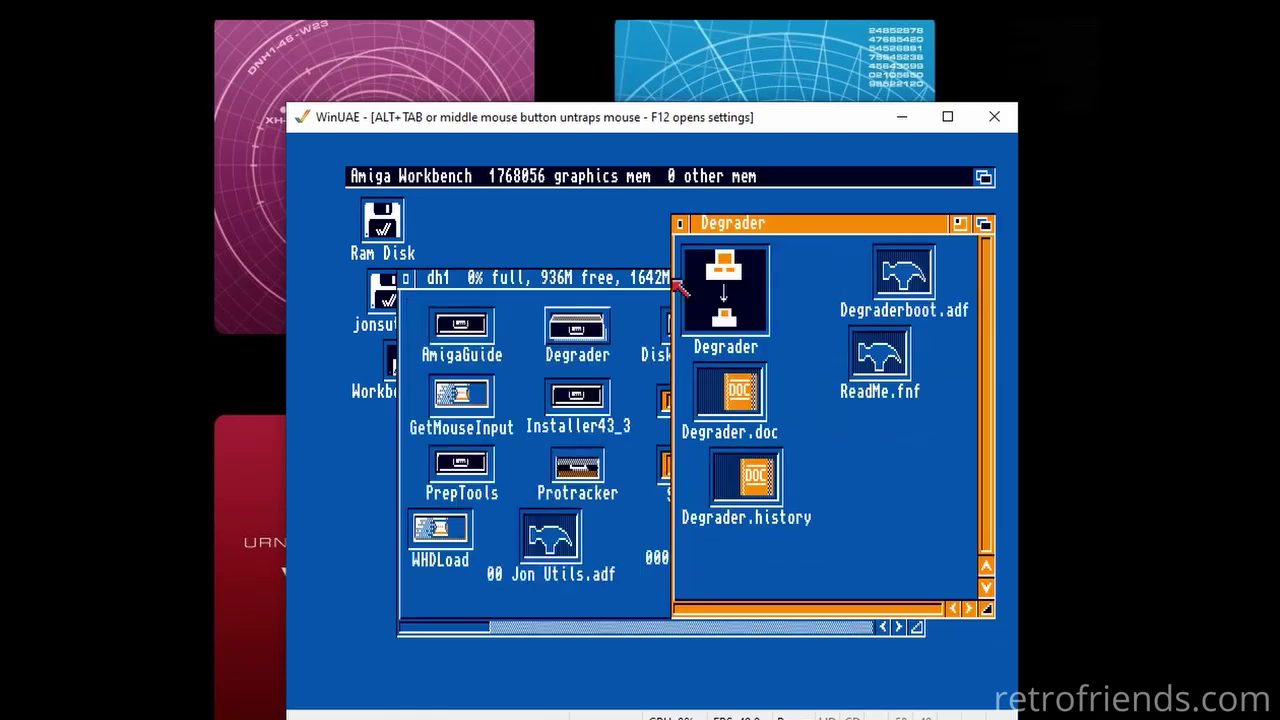
pyautogui.doubleClick(377, 302)
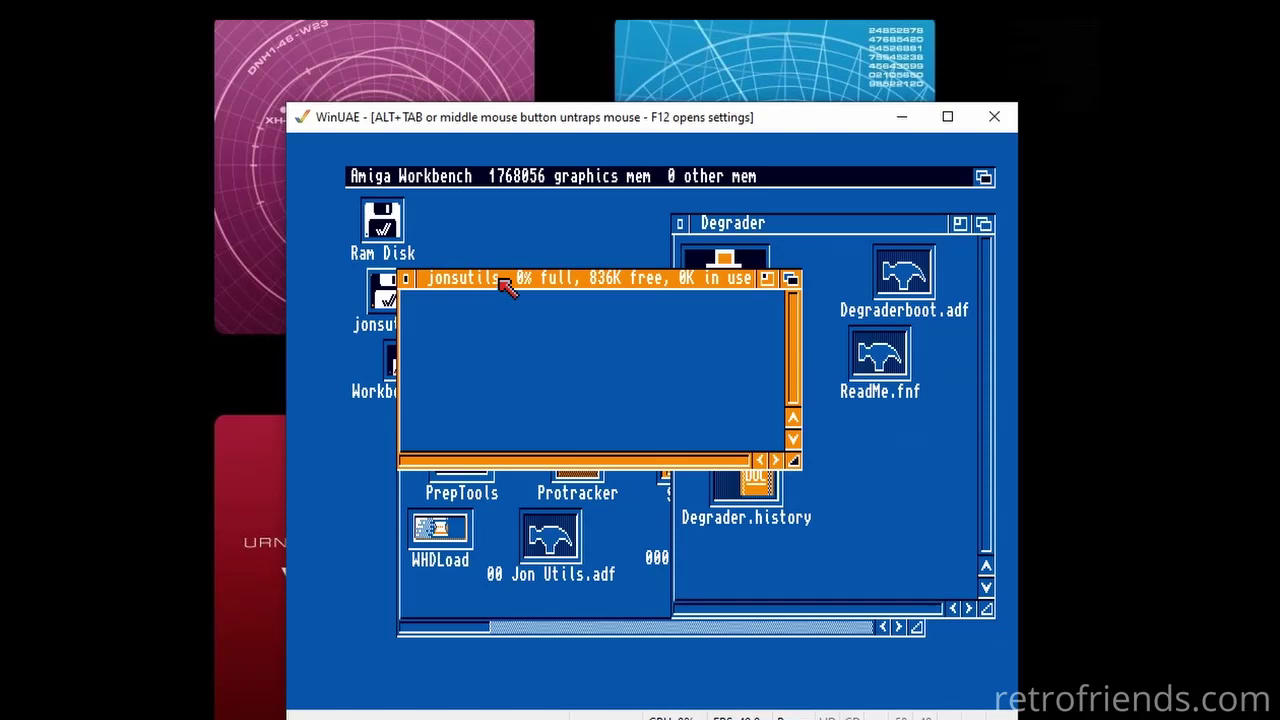
pyautogui.moveTo(505, 287); pyautogui.dragTo(462, 369)
pyautogui.moveTo(718, 292); pyautogui.dragTo(424, 455)
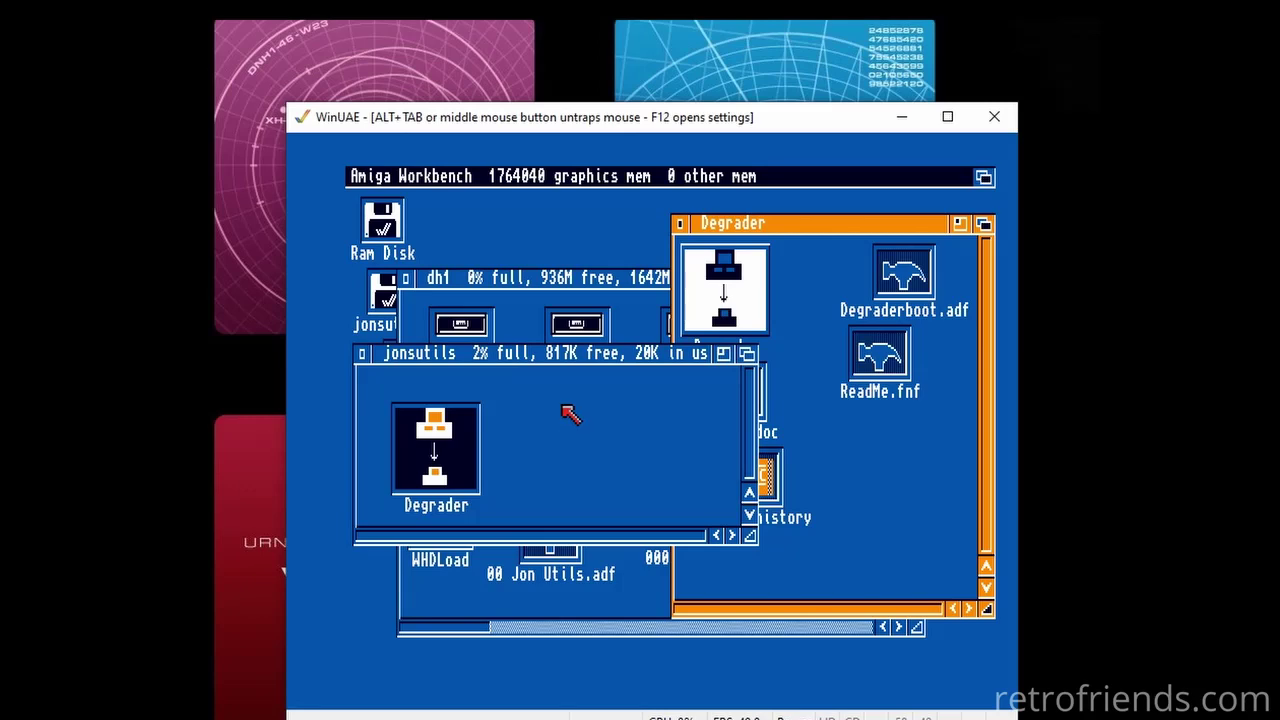
pyautogui.press('F12')
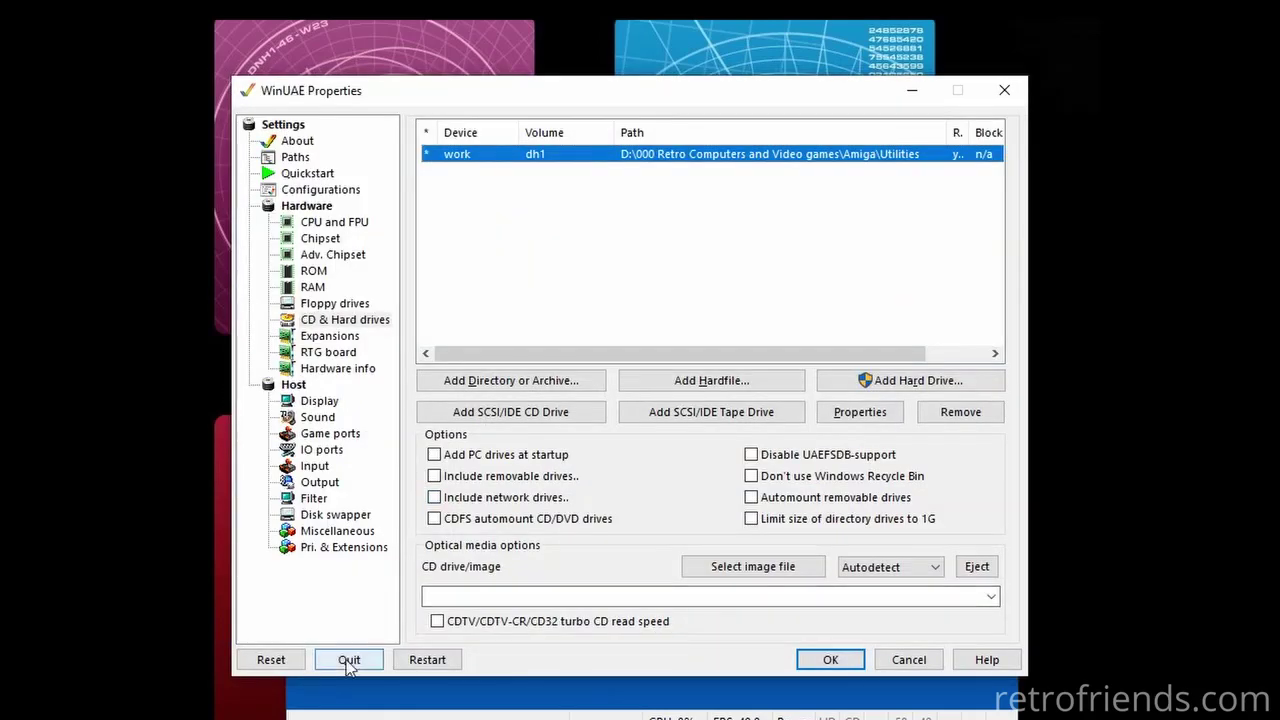
# Quit WinUAE, copy jons utils.adf onto KINGSTON (J:), and eject the stick.
pyautogui.click(349, 660)
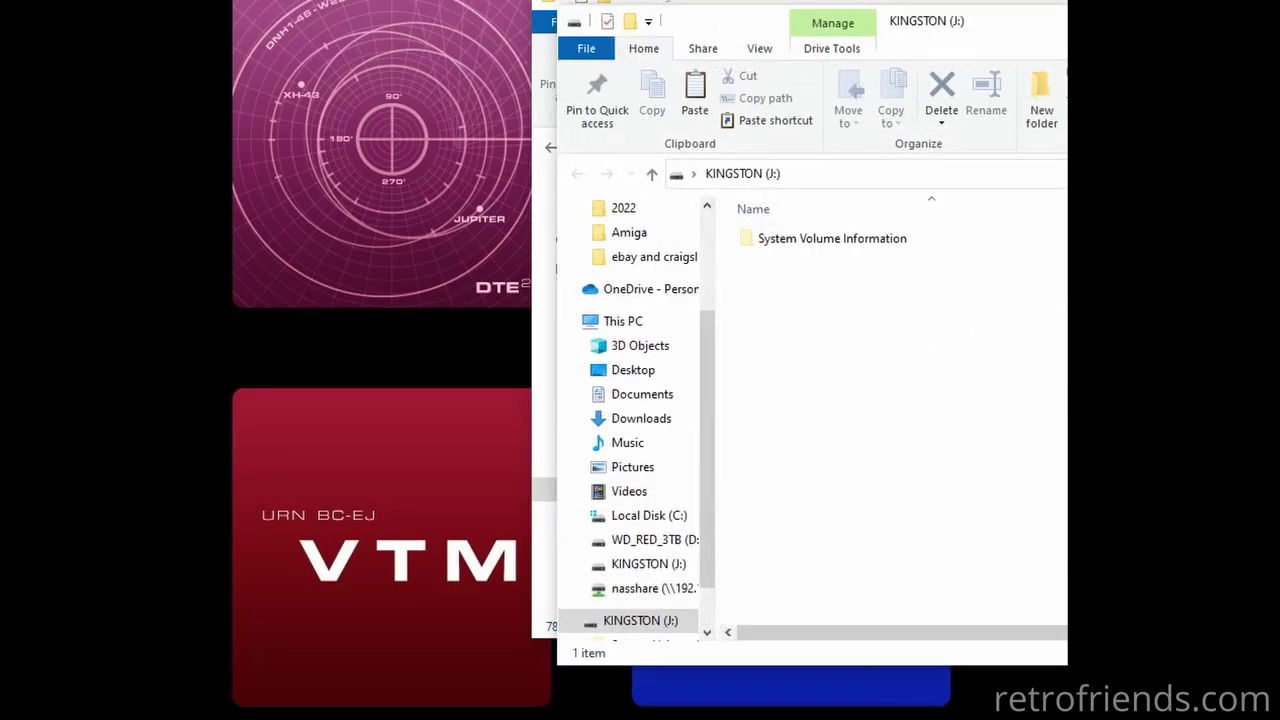
pyautogui.moveTo(1051, 23); pyautogui.dragTo(105, 93)
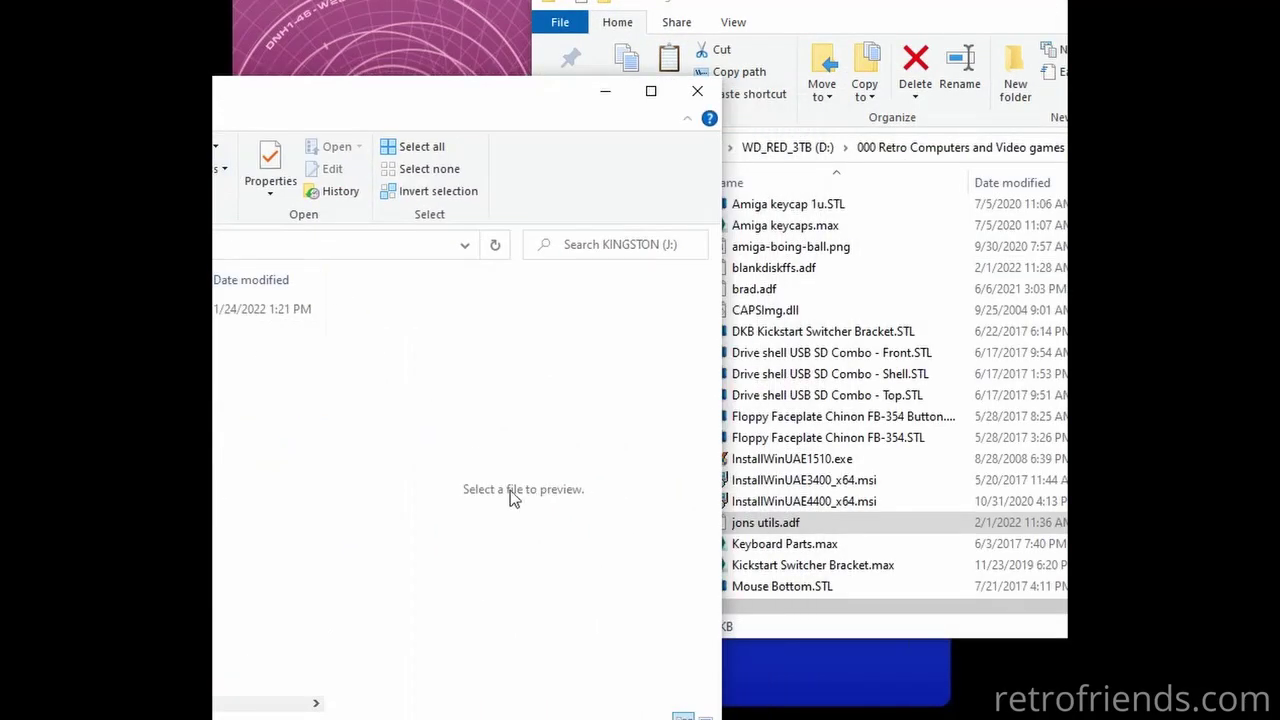
pyautogui.moveTo(780, 522); pyautogui.dragTo(236, 493)
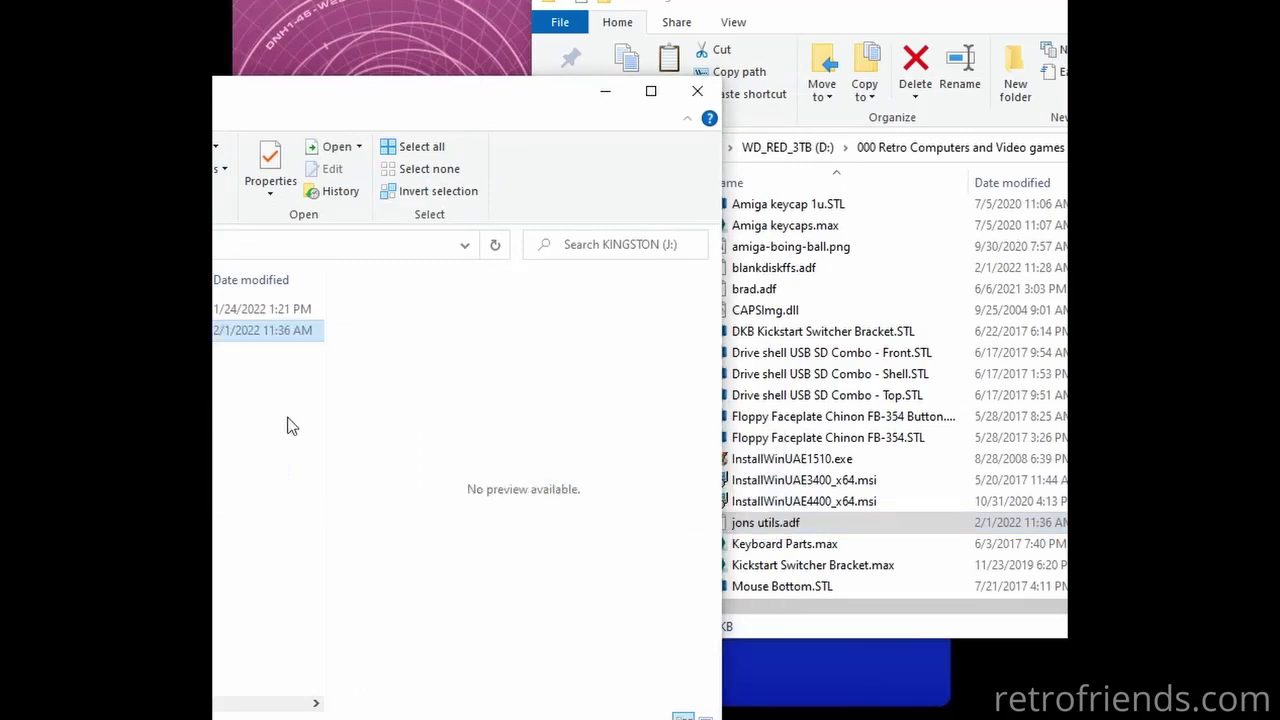
pyautogui.moveTo(336, 99); pyautogui.dragTo(1145, 50)
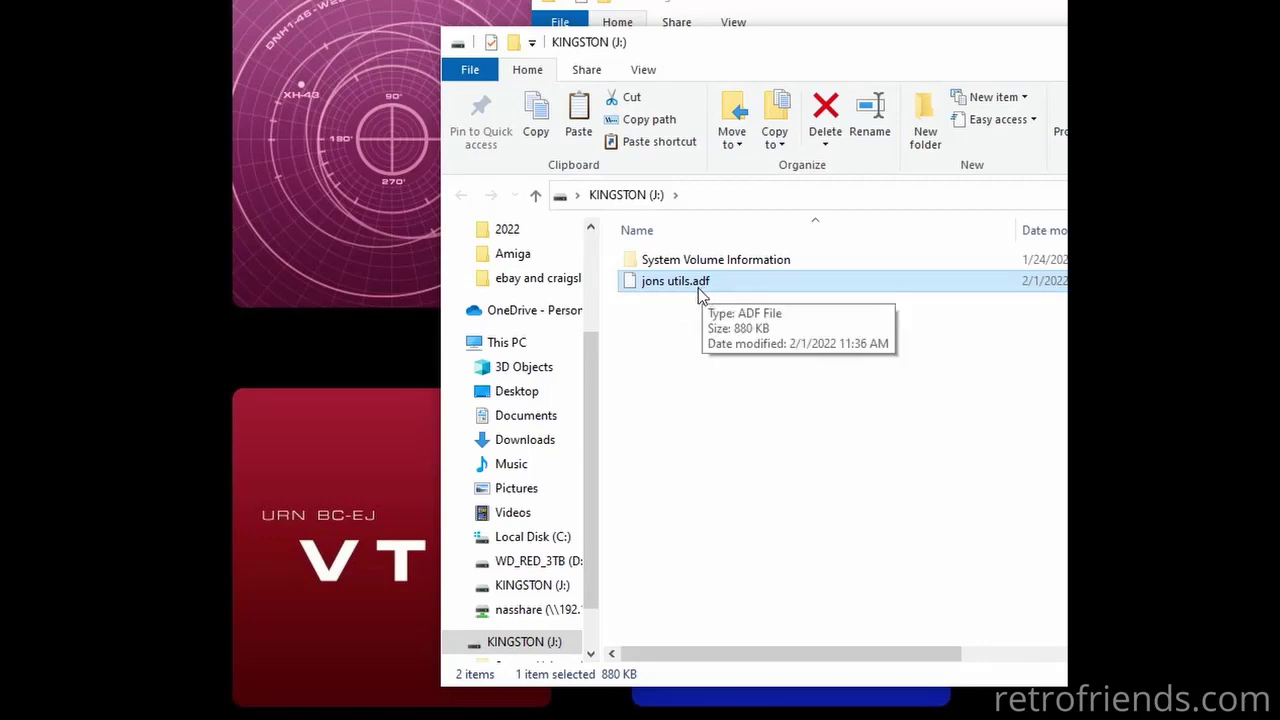
pyautogui.rightClick(492, 645)
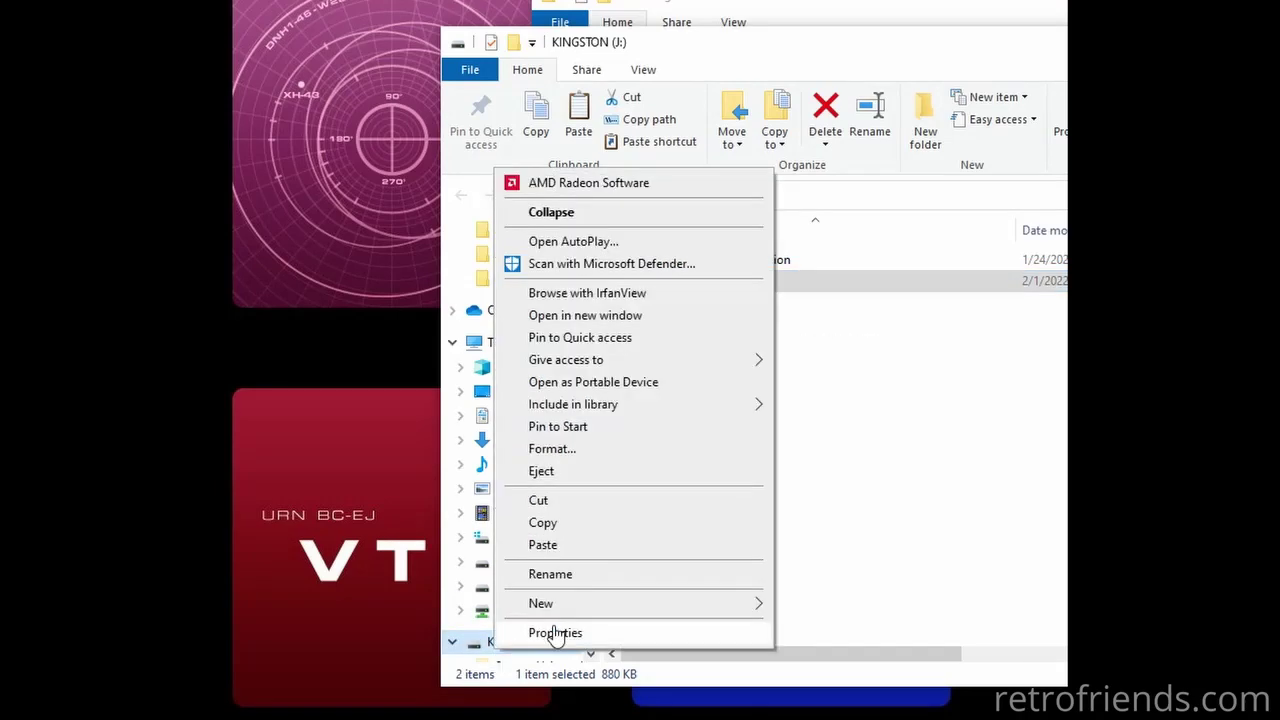
pyautogui.click(604, 473)
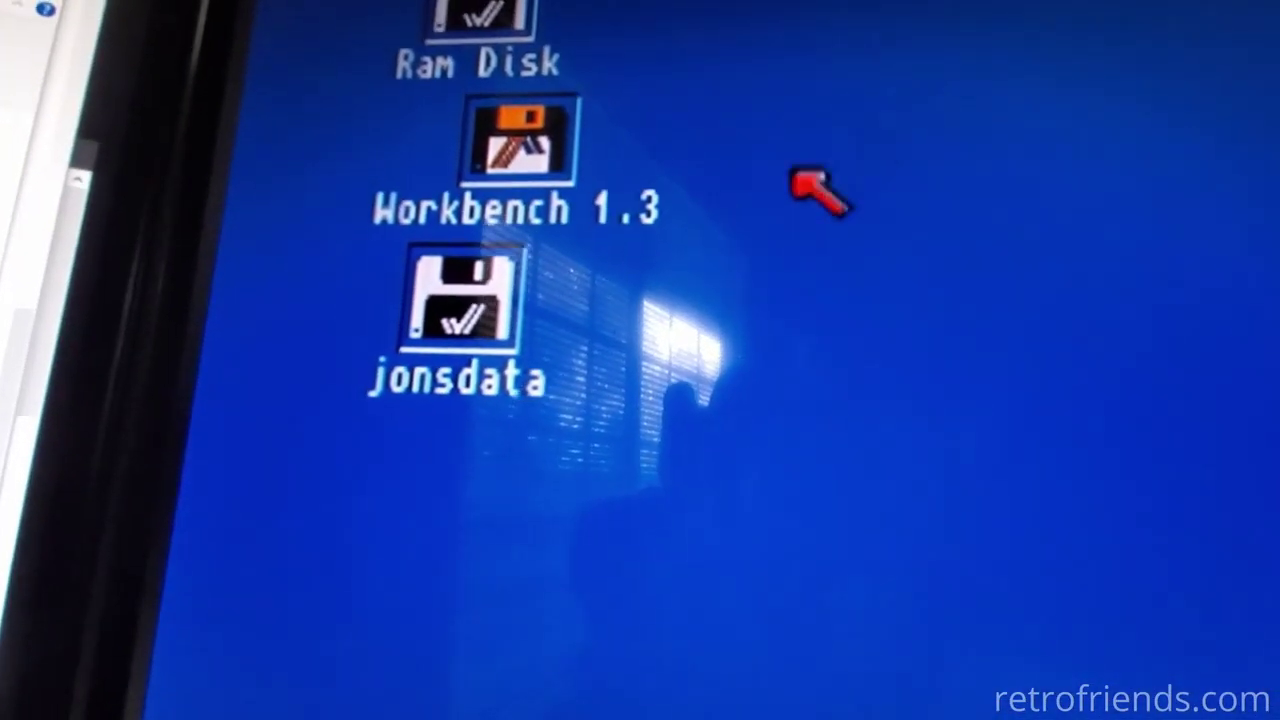
# Open the jonsdata disk on the real Amiga and select its Degrader drawer.
pyautogui.doubleClick(402, 344)
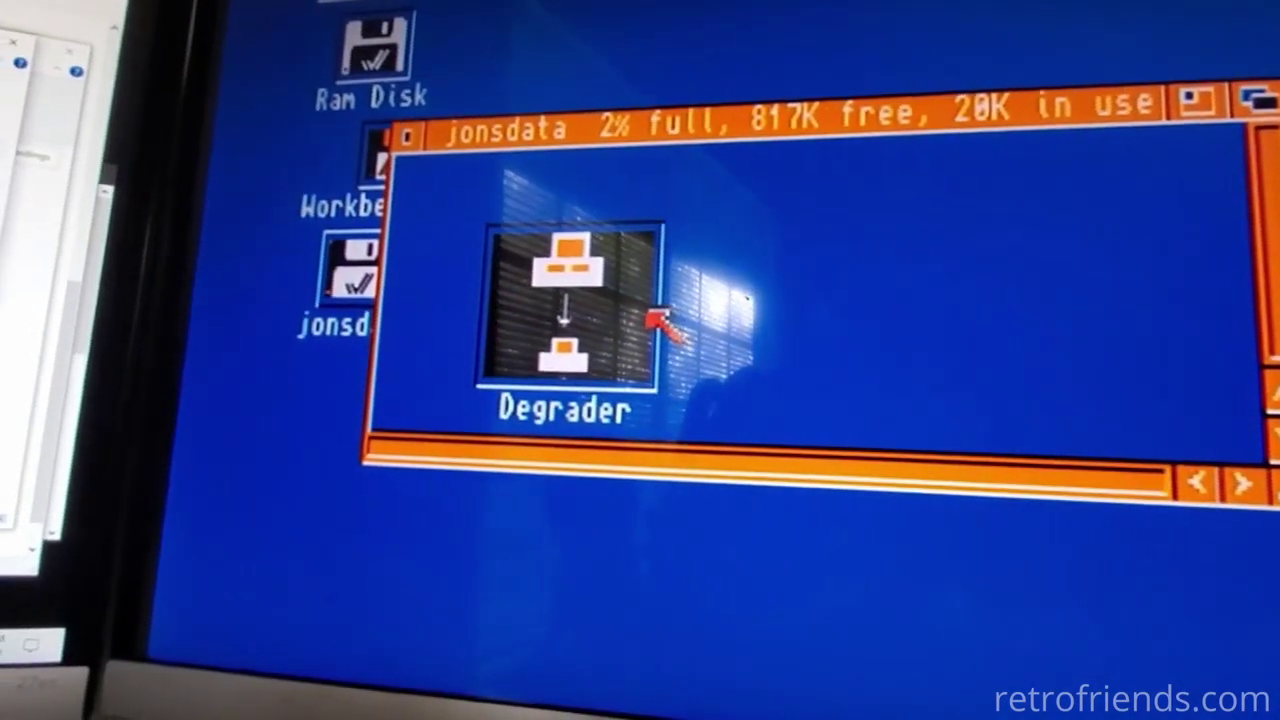
pyautogui.click(653, 340)
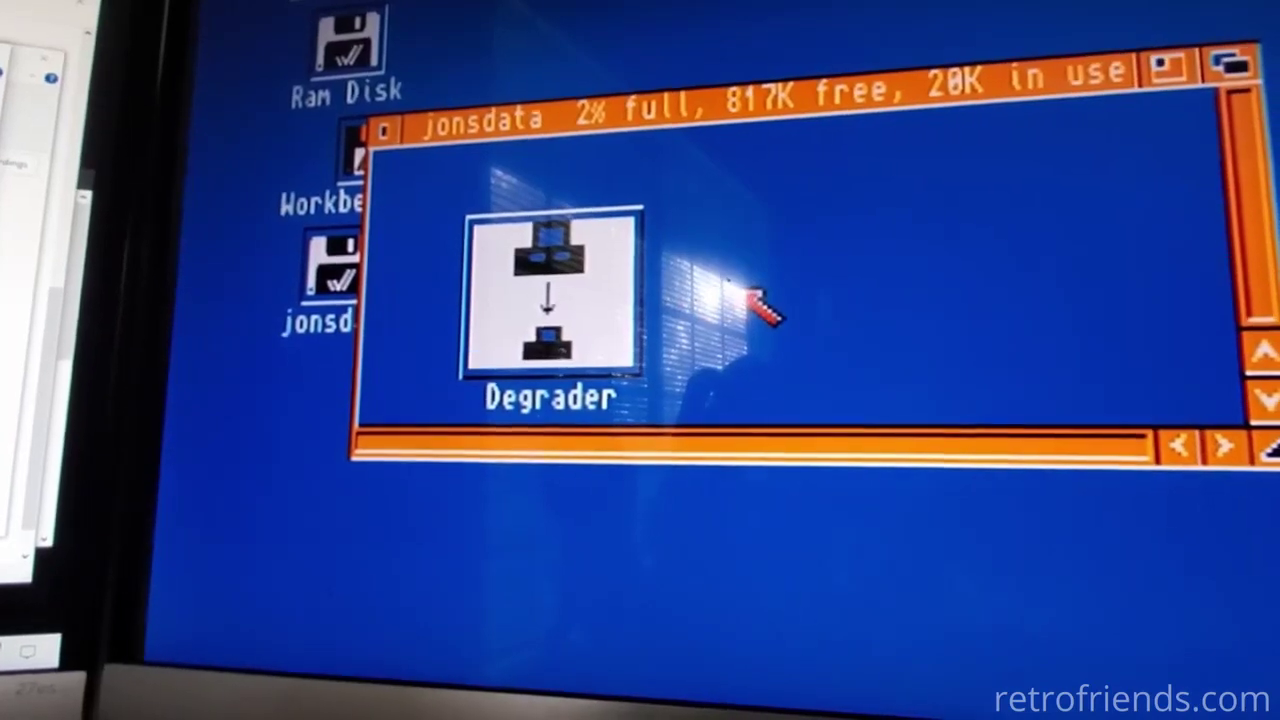